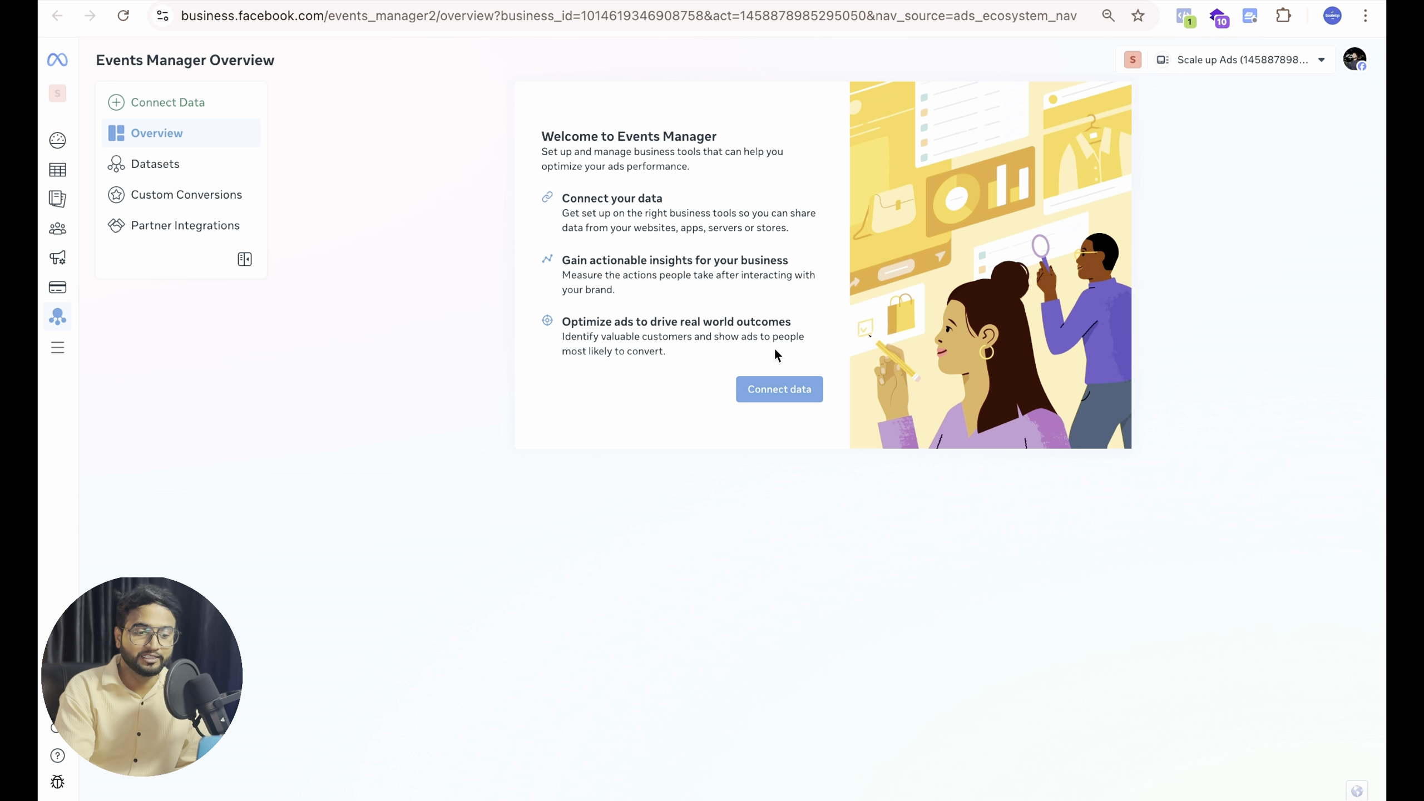
Connect a new Web data source and create its dataset with the name ScaleUp Ads
click(778, 390)
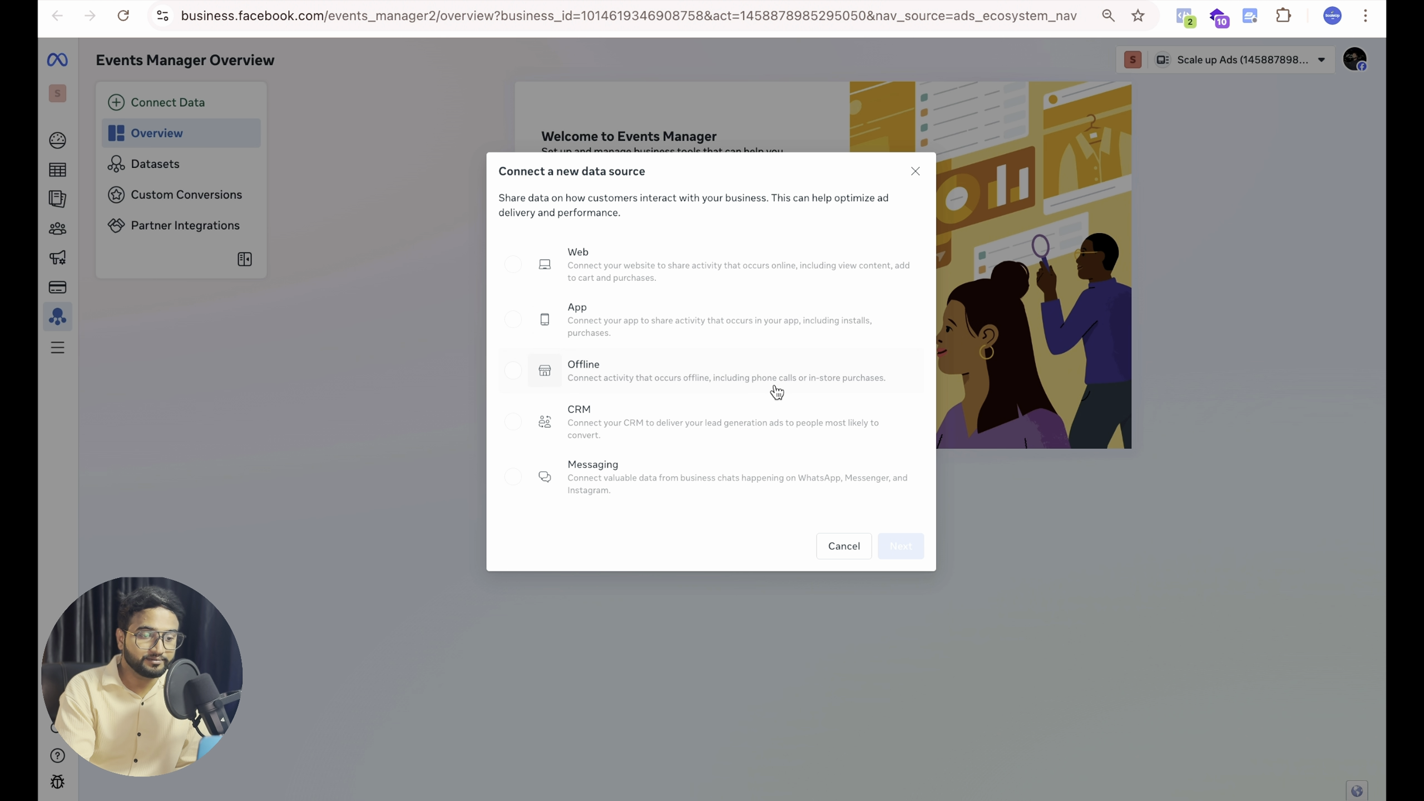
click(739, 272)
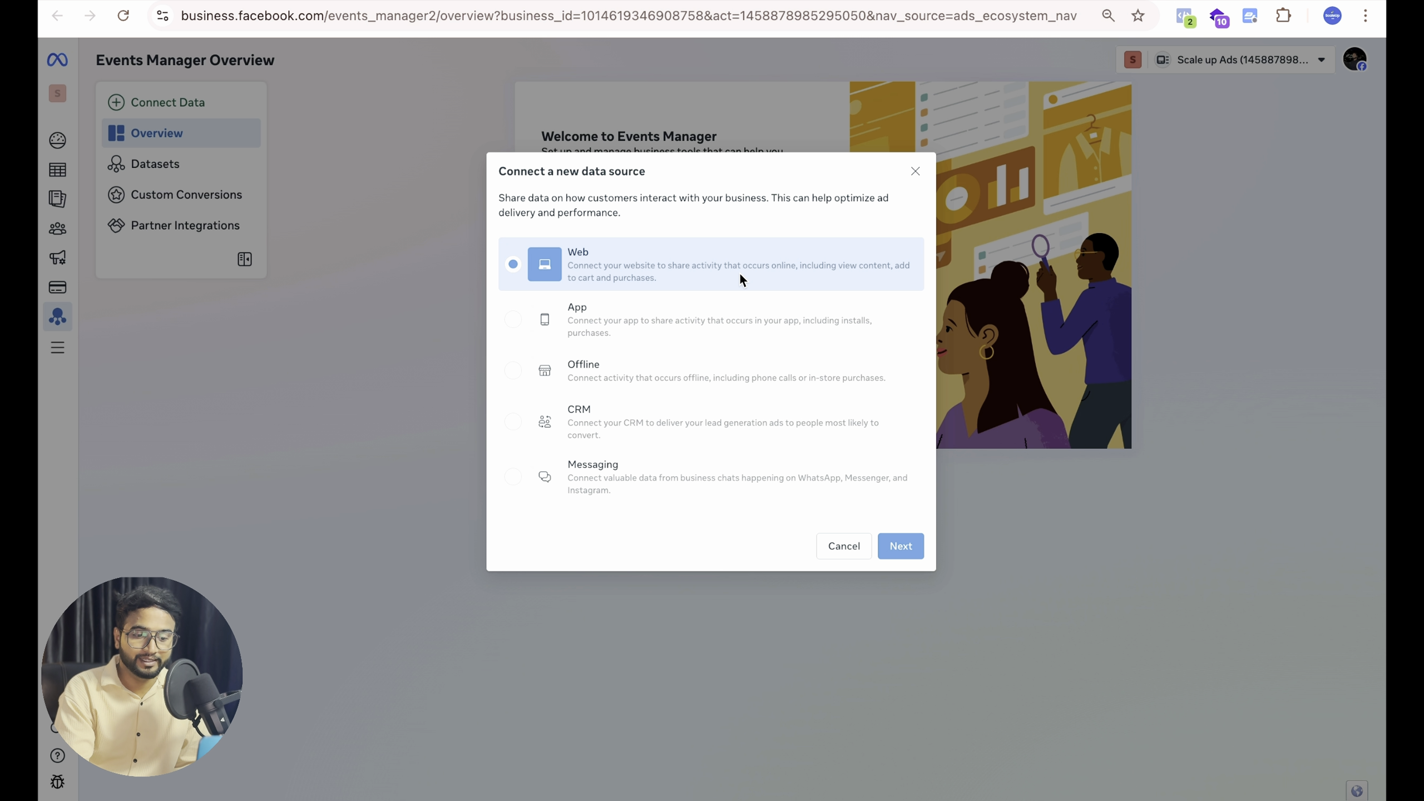
click(901, 546)
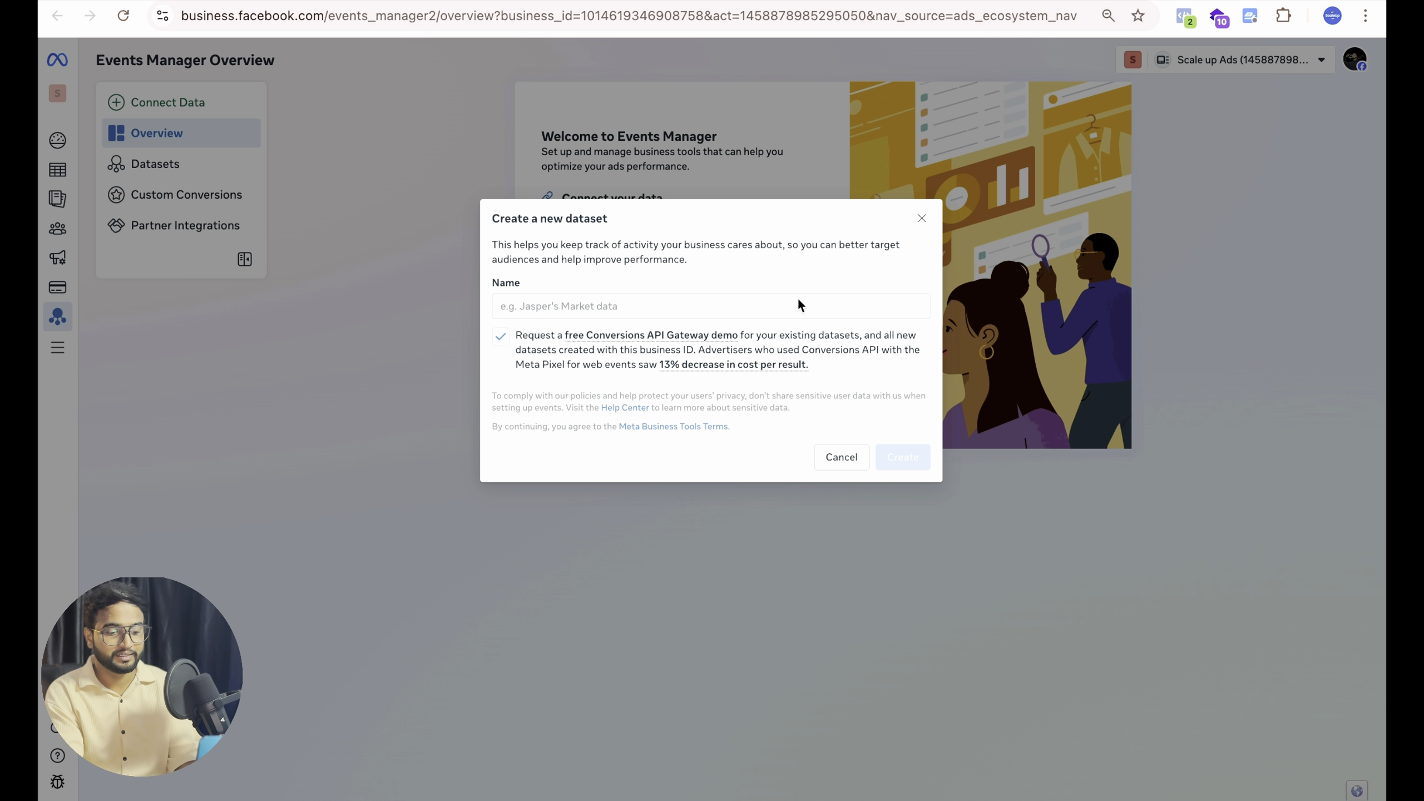
click(798, 303)
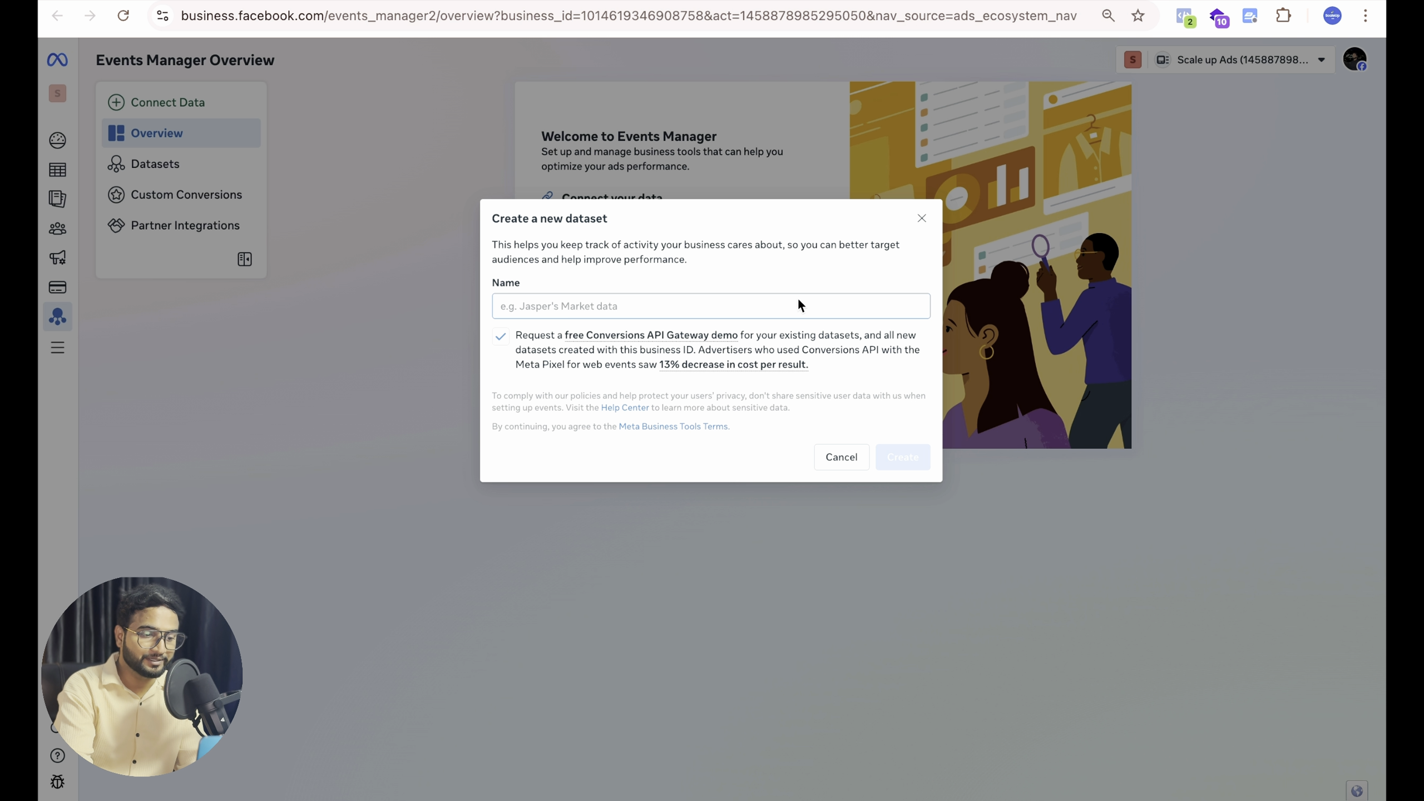
text(ScaleUp Ads)
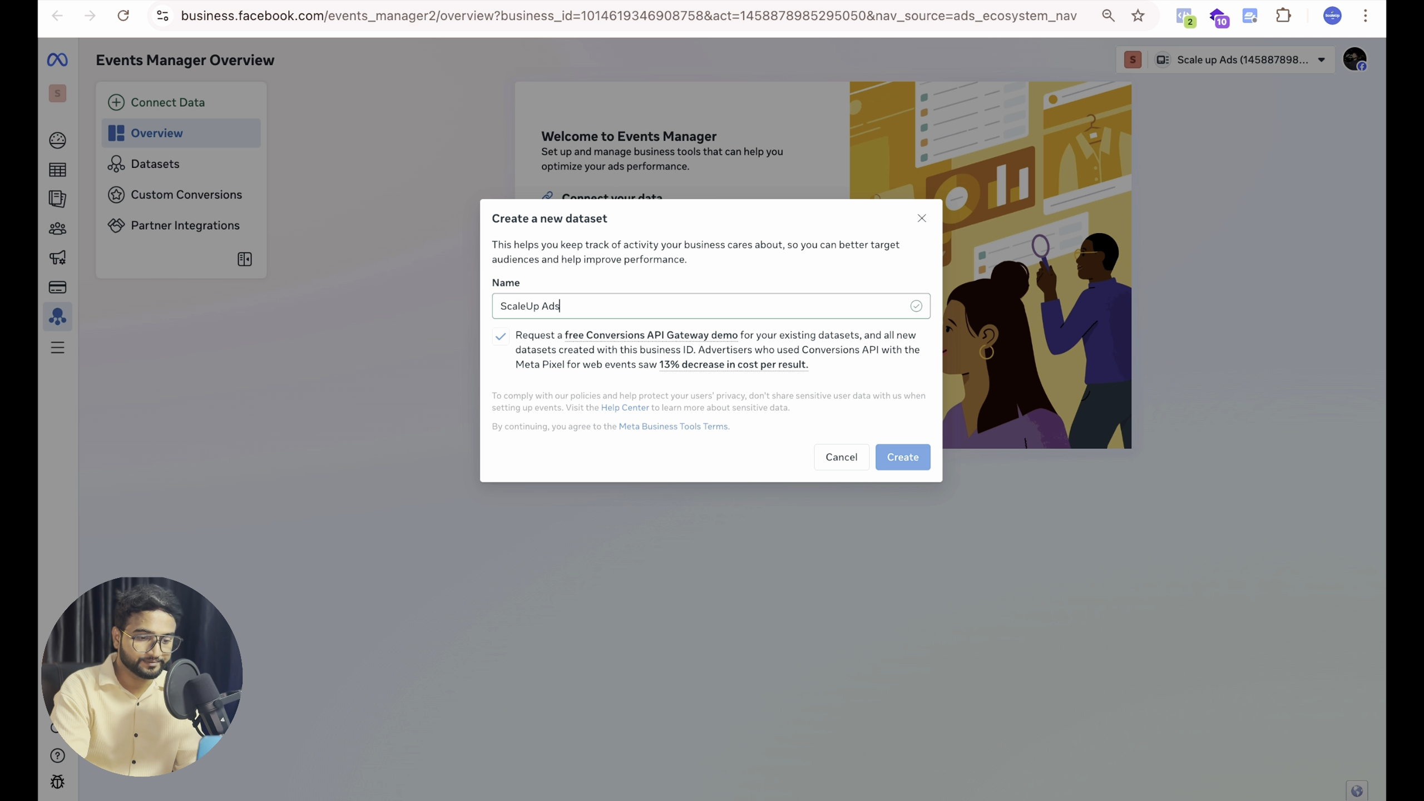
click(915, 455)
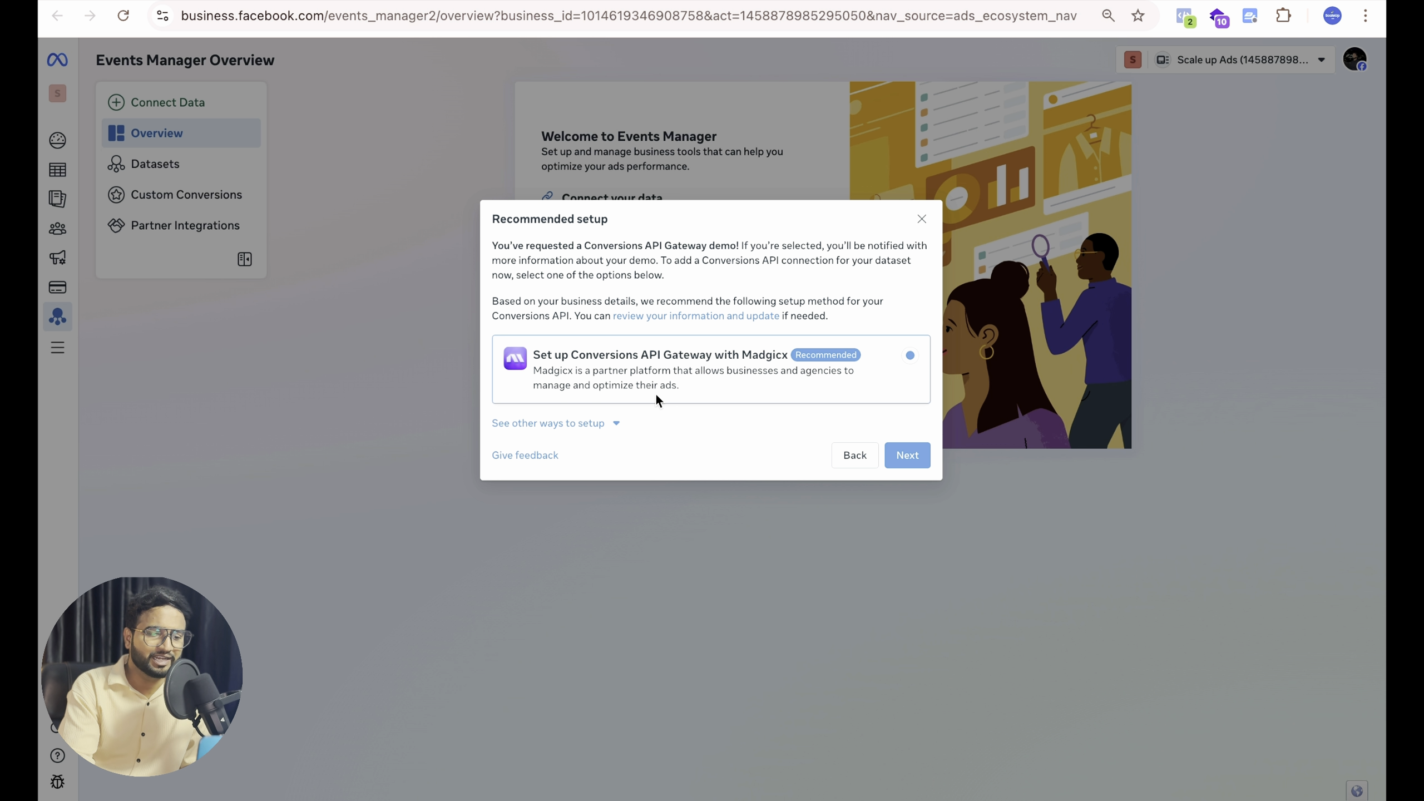
Look beyond the recommended Conversions API Gateway setup and choose Meta Pixel only as the website connection method
click(605, 423)
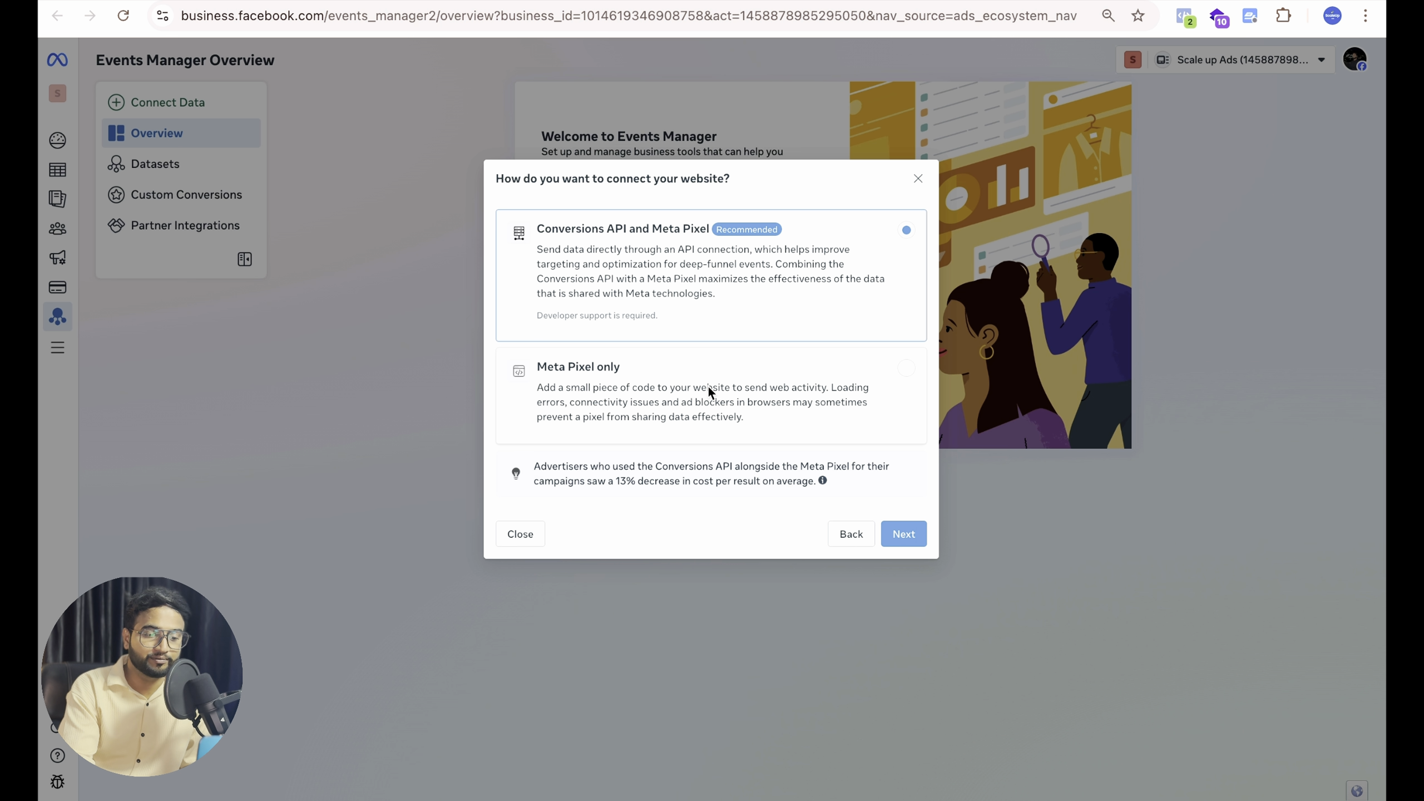
click(709, 388)
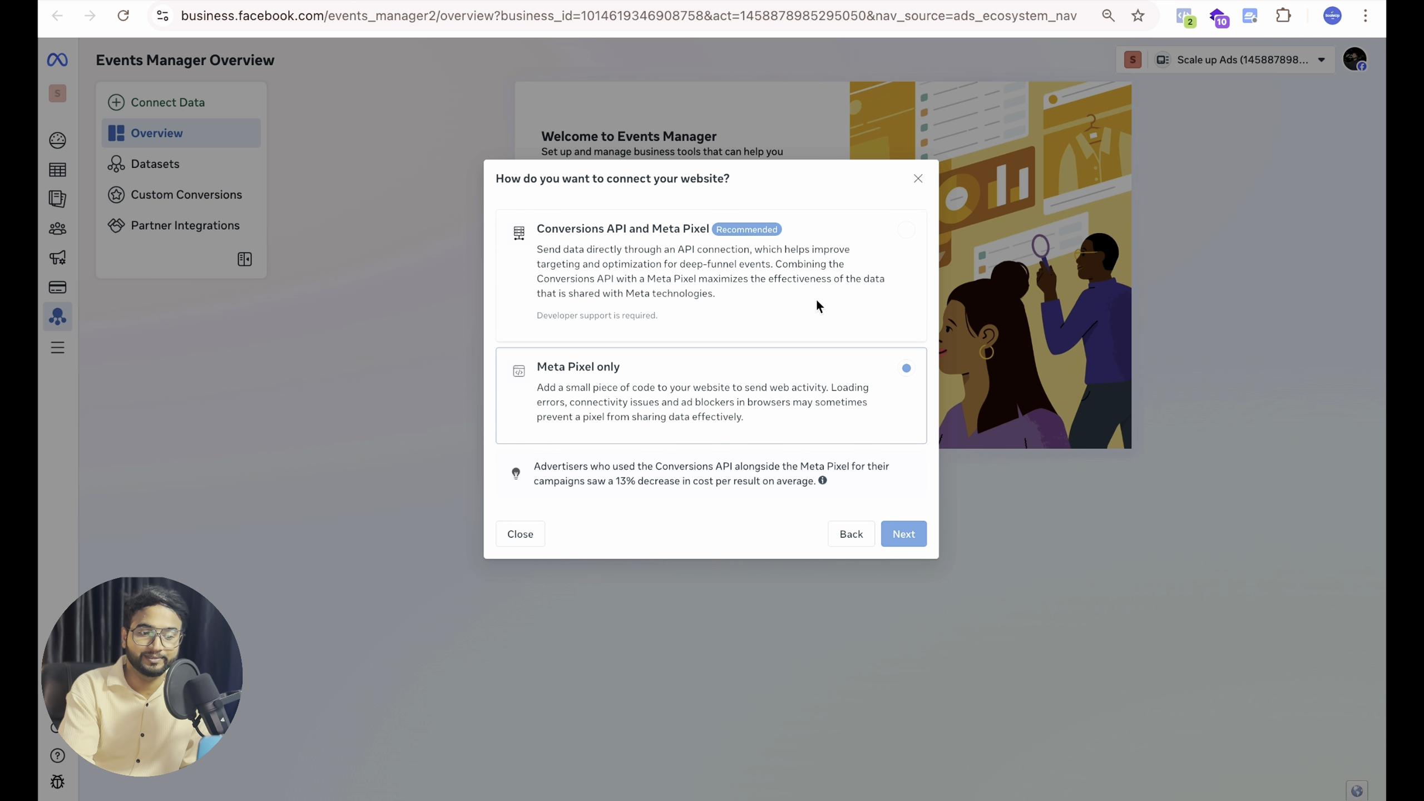
click(904, 534)
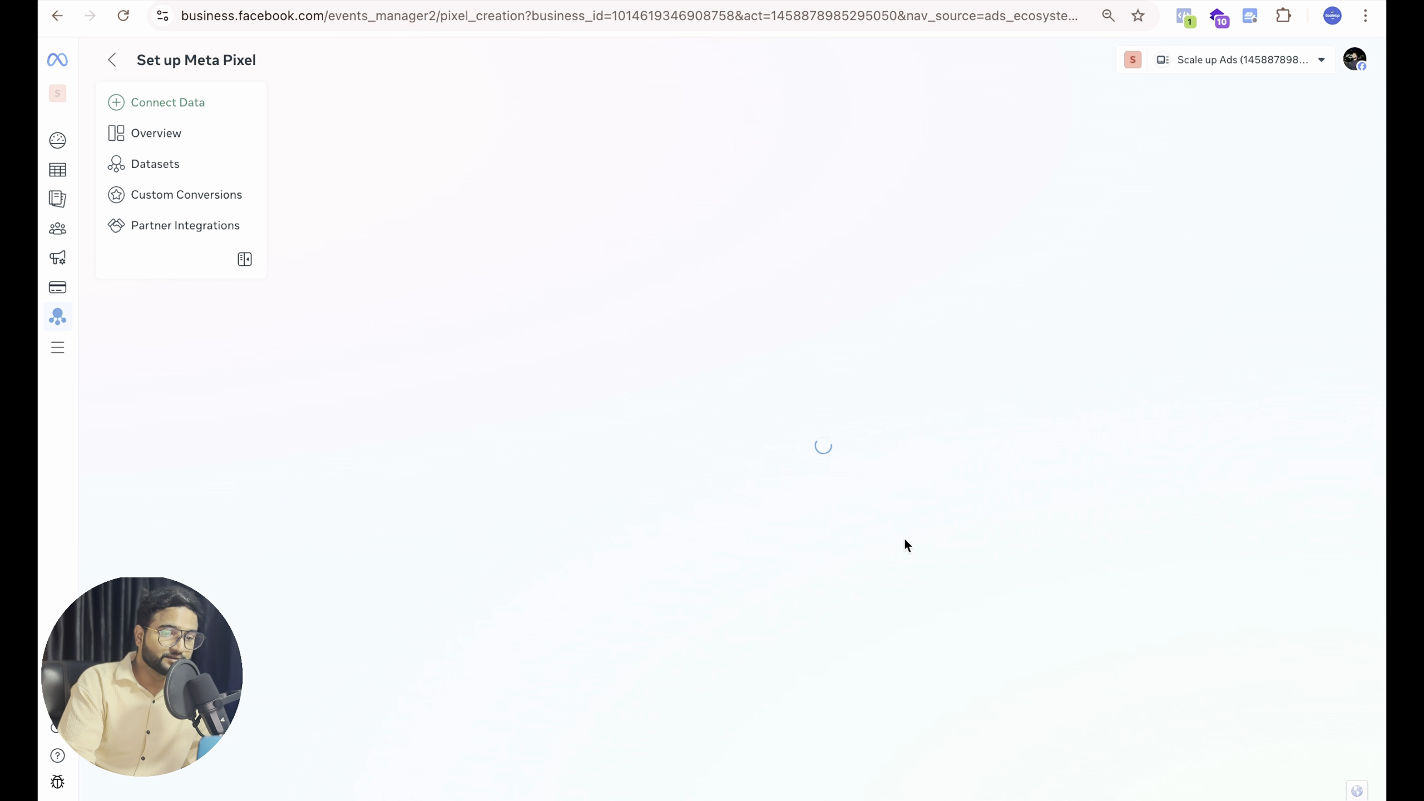
In the Scale Up Ads funnel builder, paste the Meta Pixel base code as the ScaleUpAds funnel's head tracking code, save, and open the live HVAC page
key(ctrl+Right)
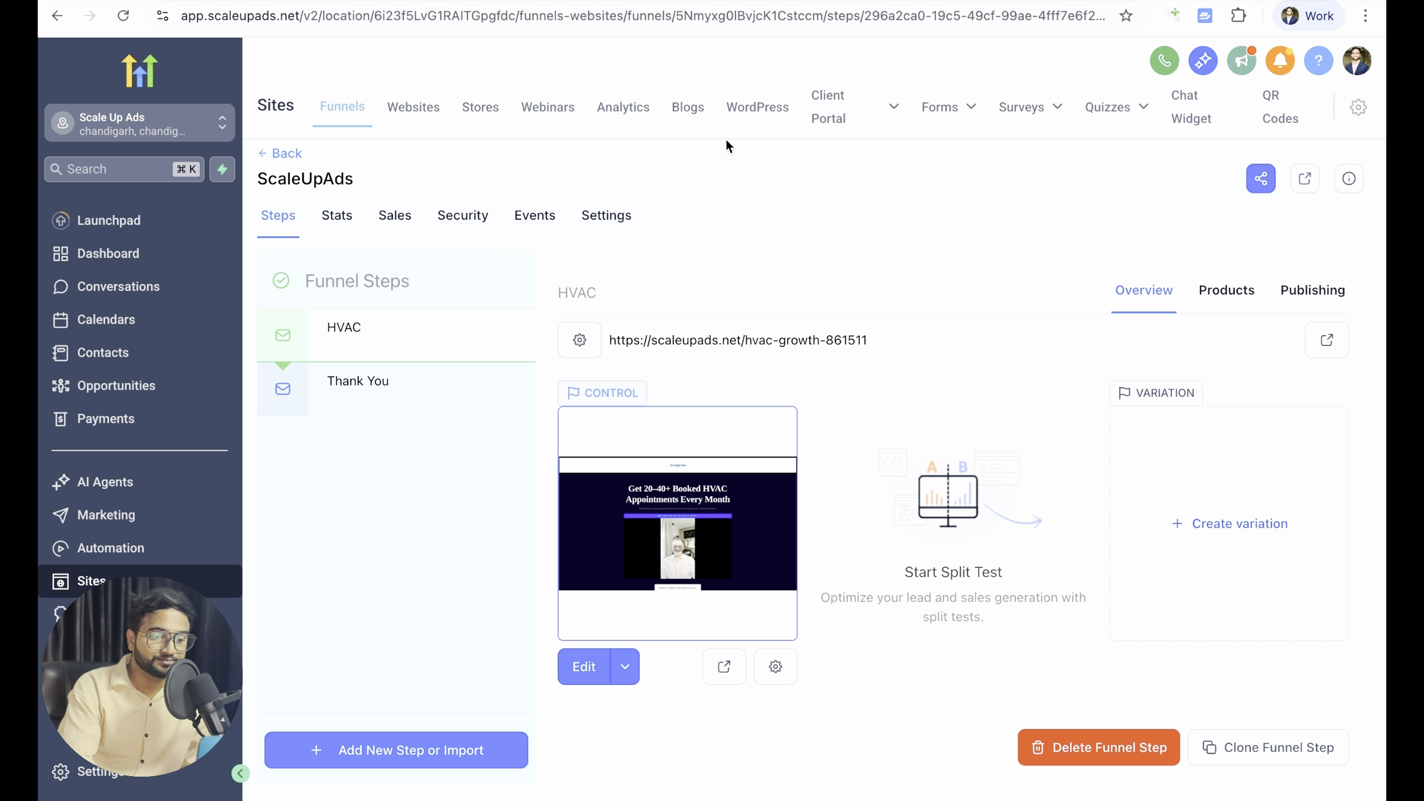
click(604, 215)
scroll(576, 340, down, 3)
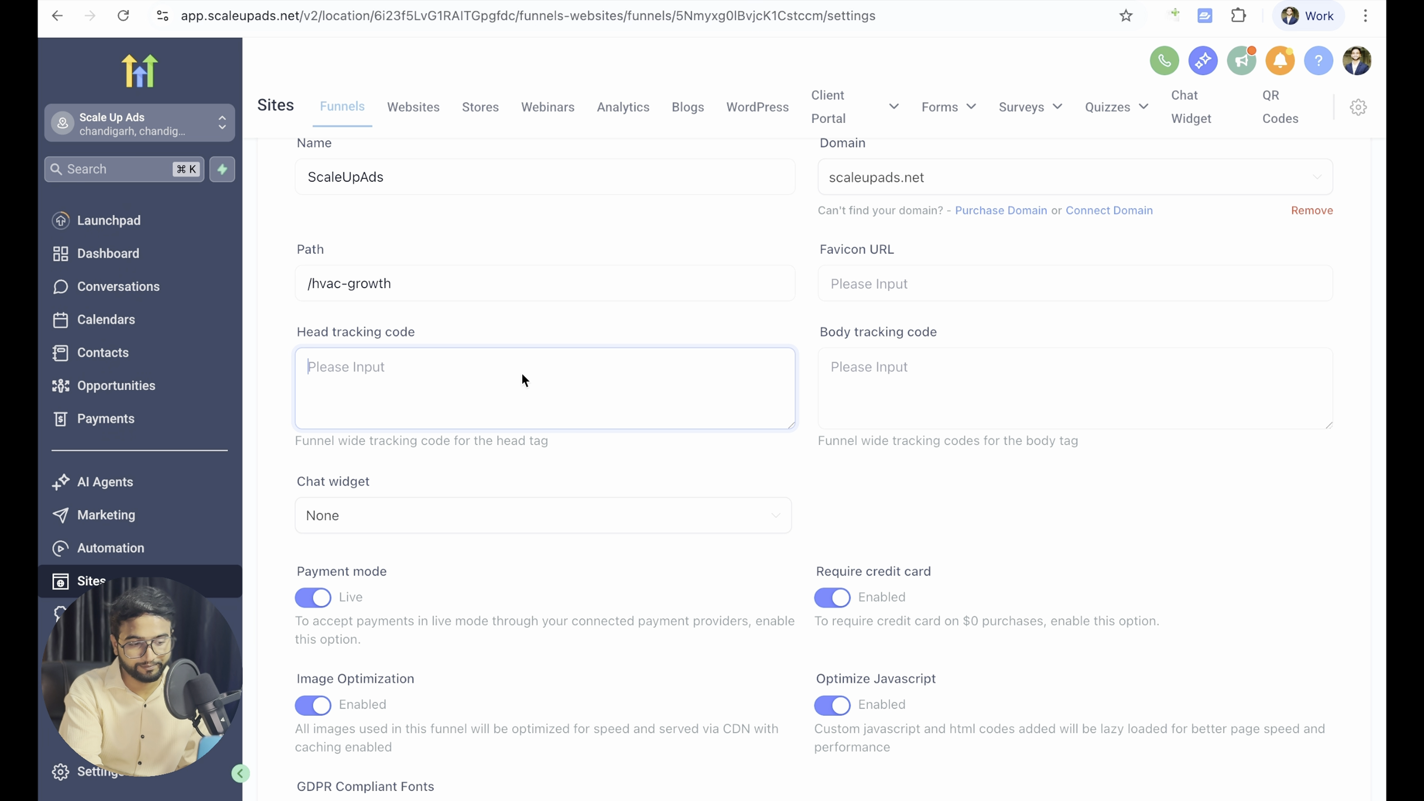
key(super+v)
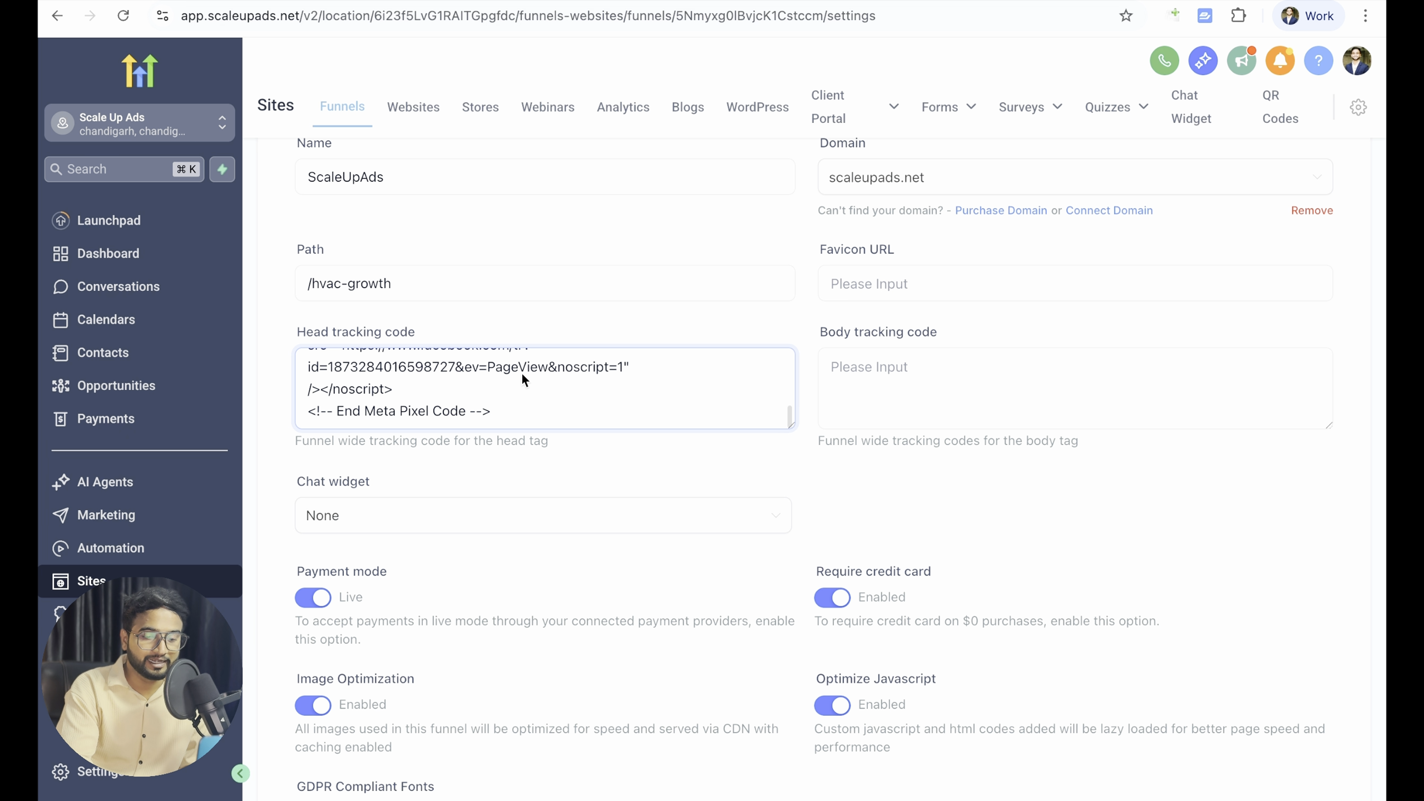
scroll(624, 529, down, 4)
click(1312, 667)
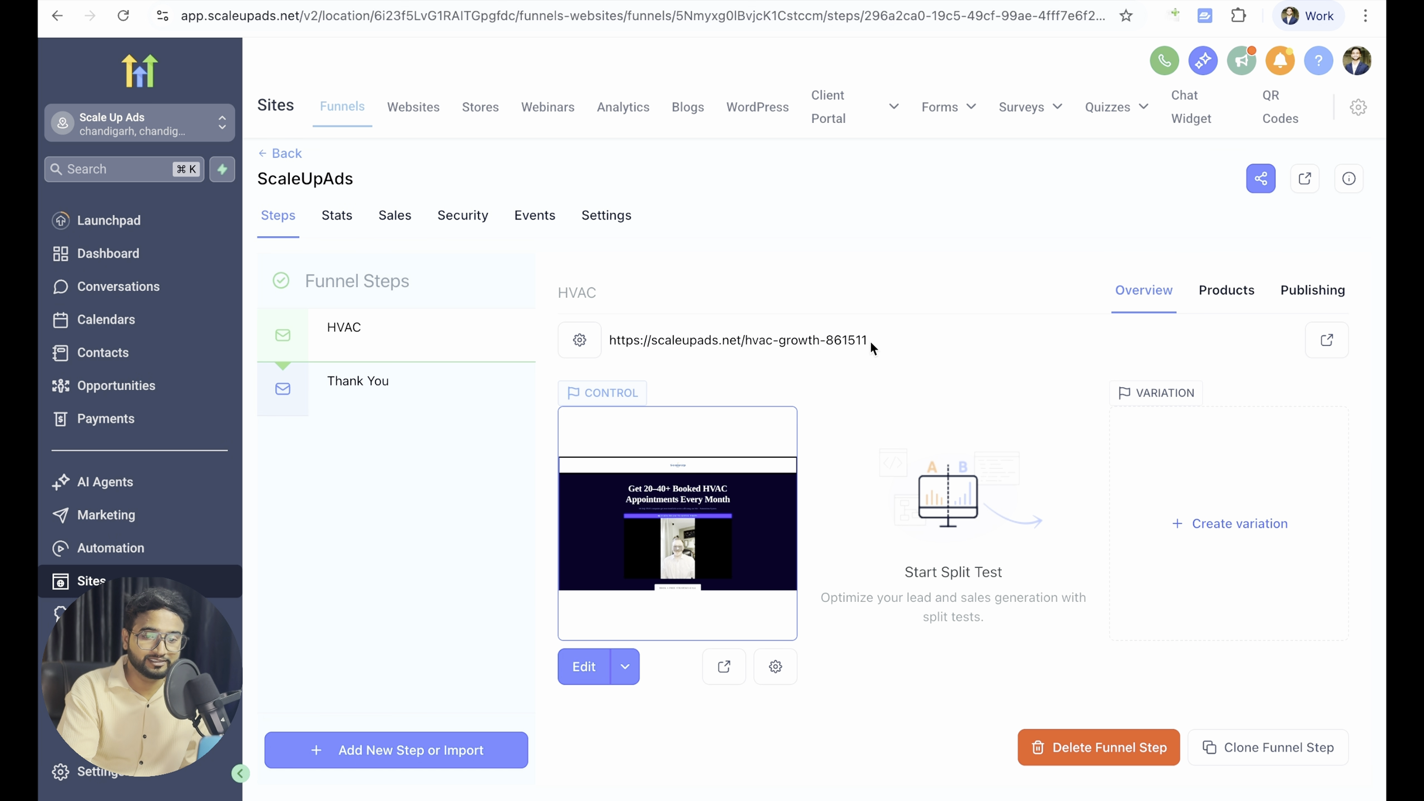
click(1327, 340)
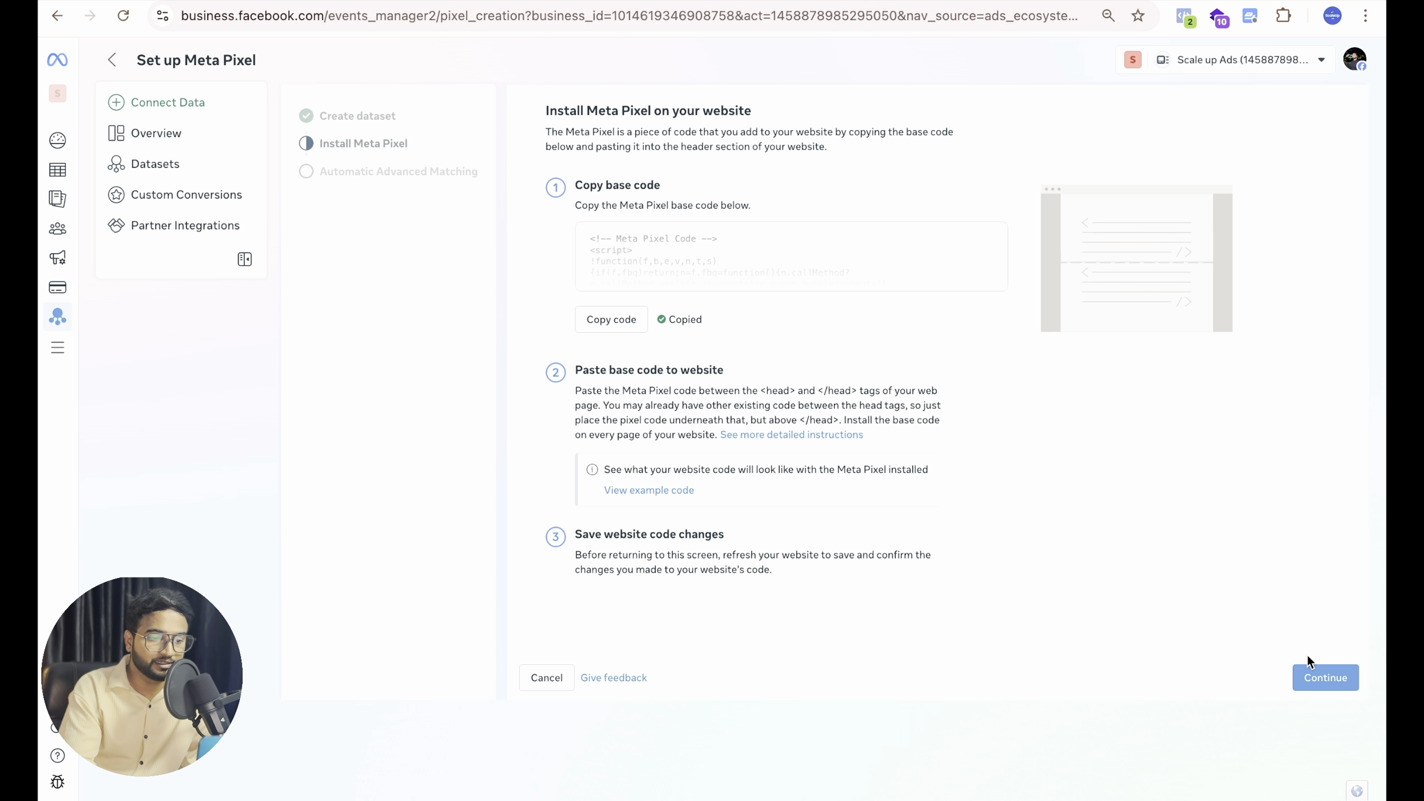
Back in Events Manager, finish the Meta Pixel installation with automatic advanced matching turned on and skip the web events setup
click(1319, 675)
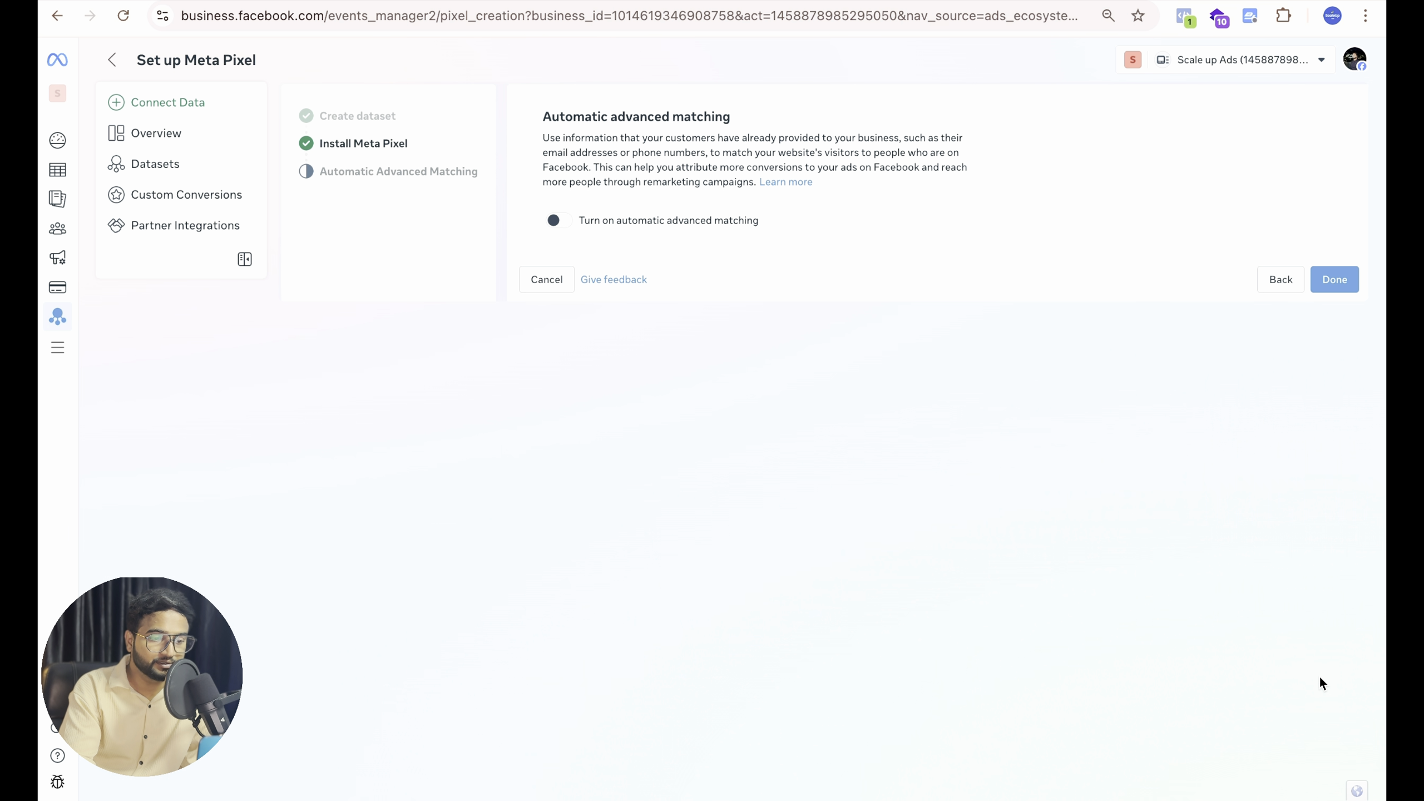
click(554, 220)
click(1337, 499)
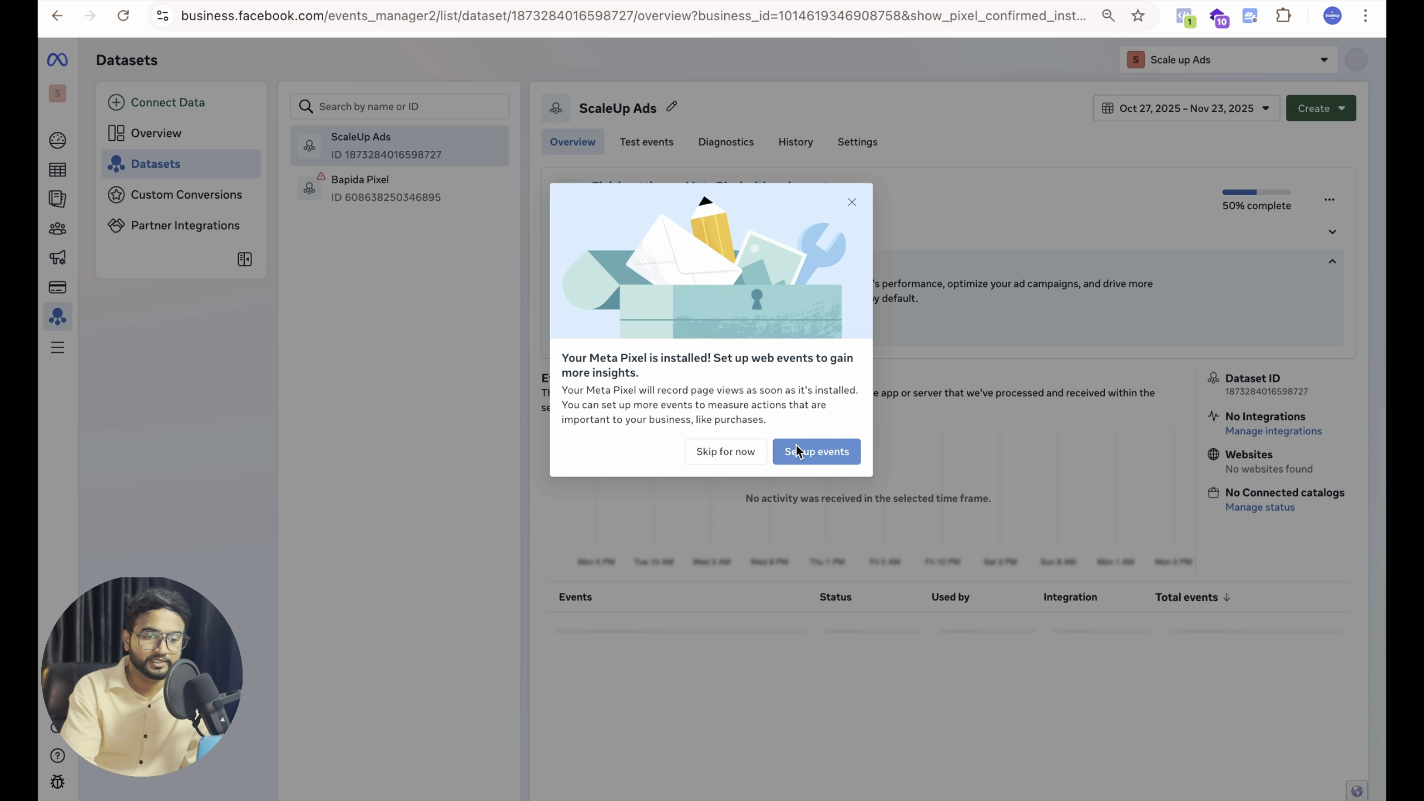
click(746, 450)
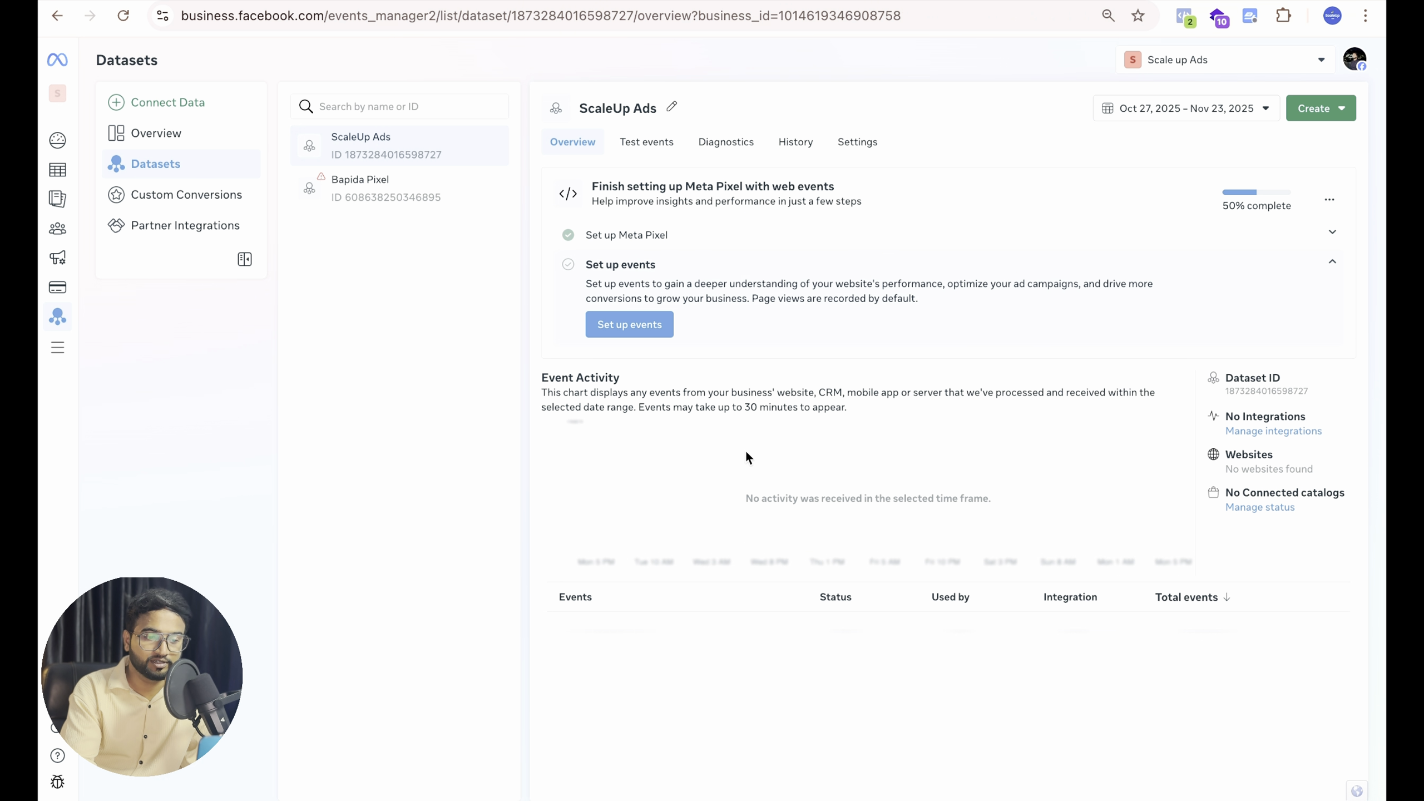
click(643, 141)
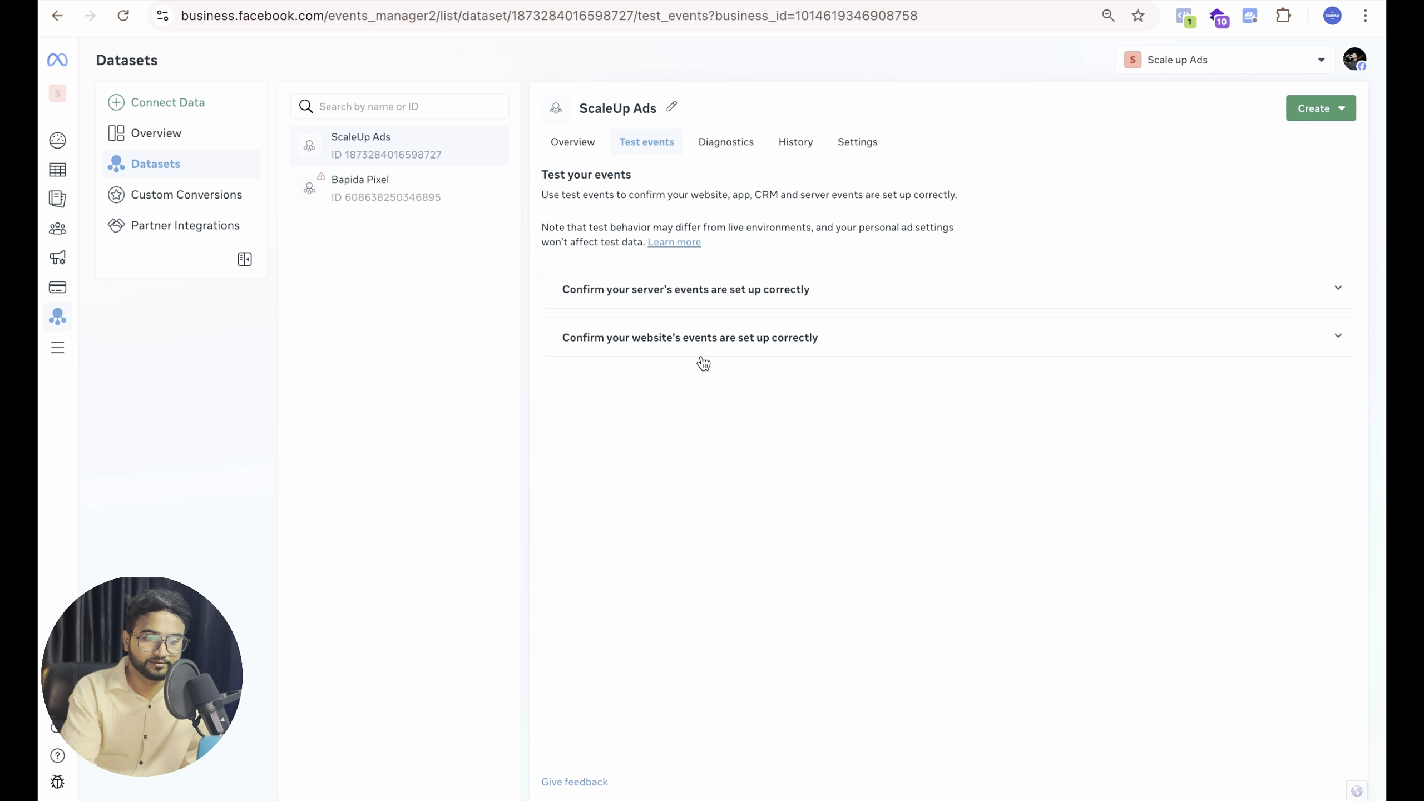
click(748, 291)
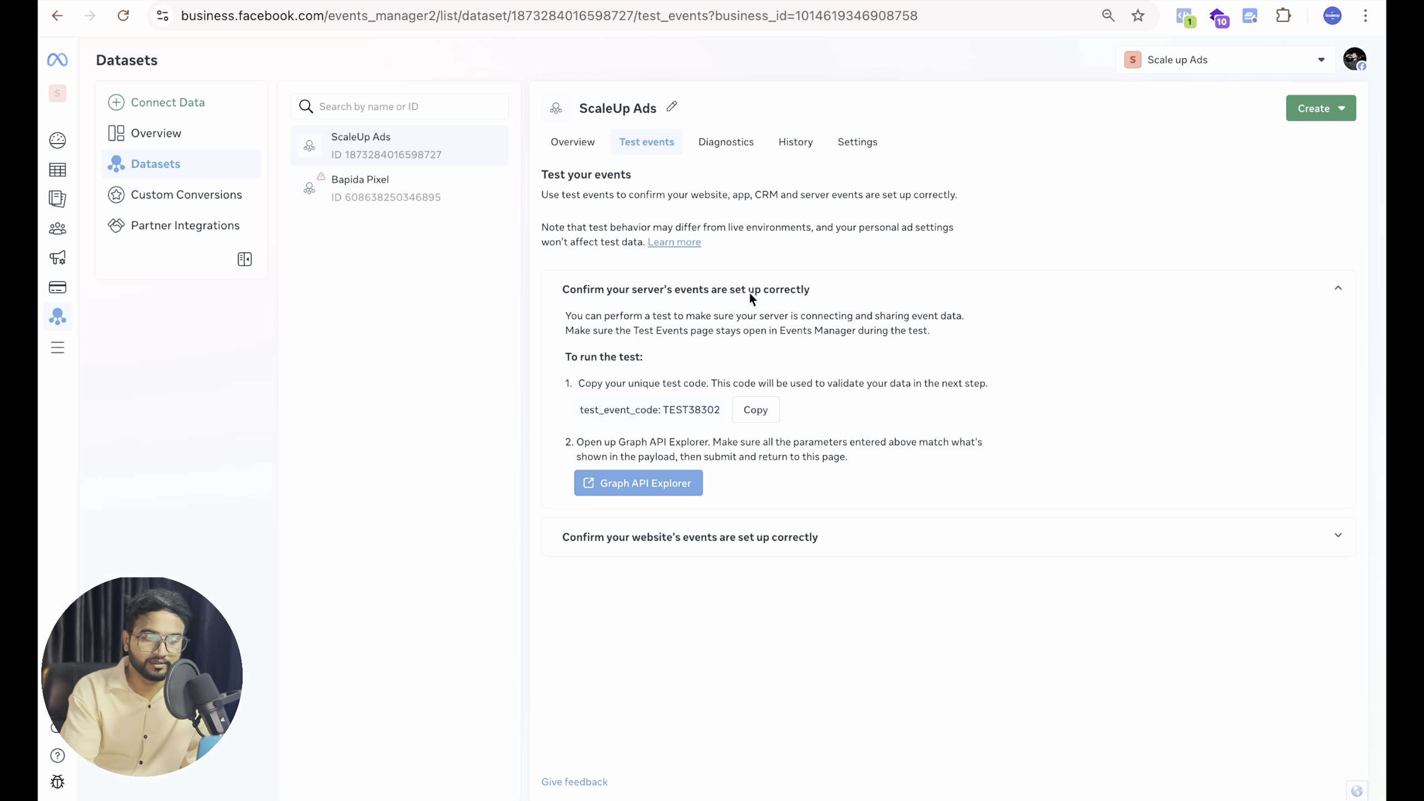
click(677, 538)
click(1184, 15)
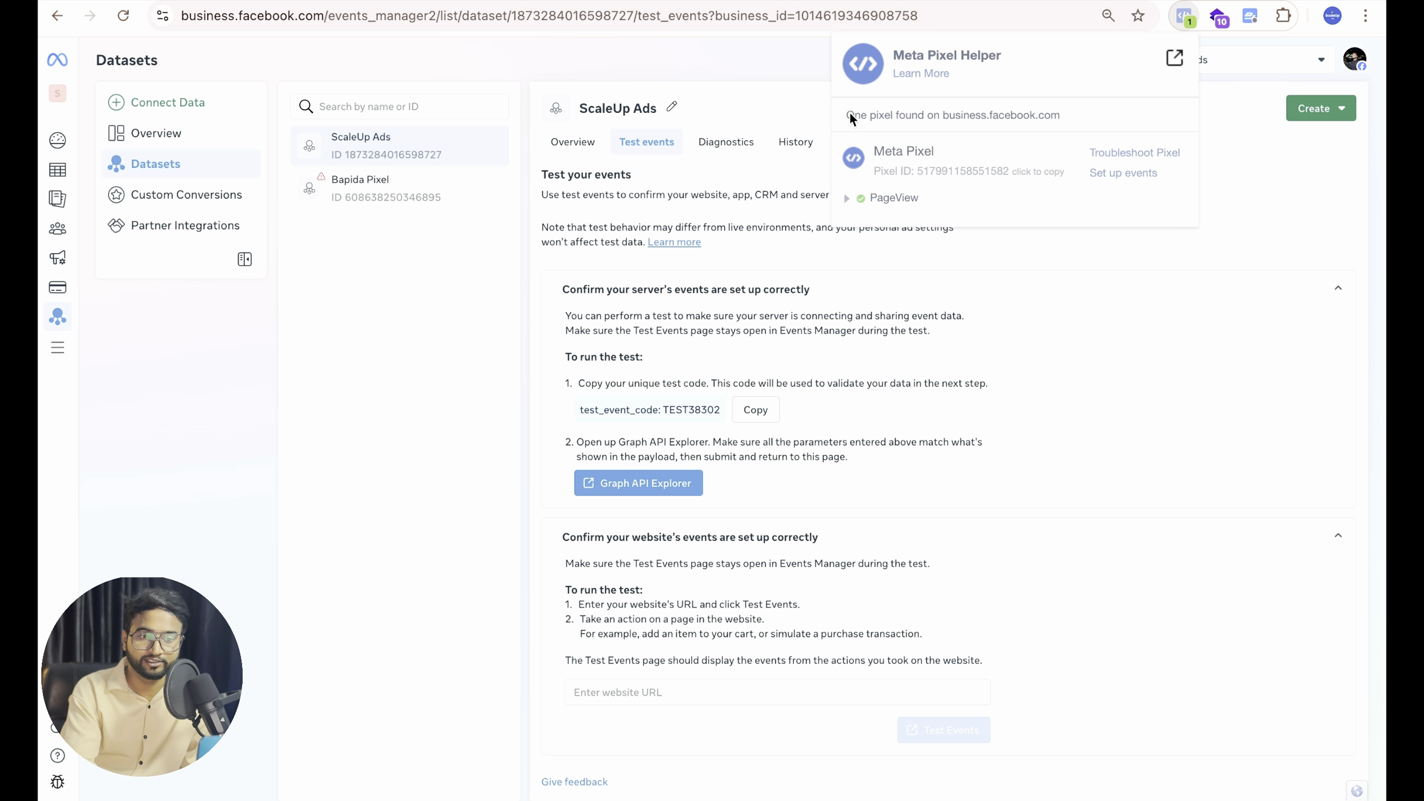
click(804, 107)
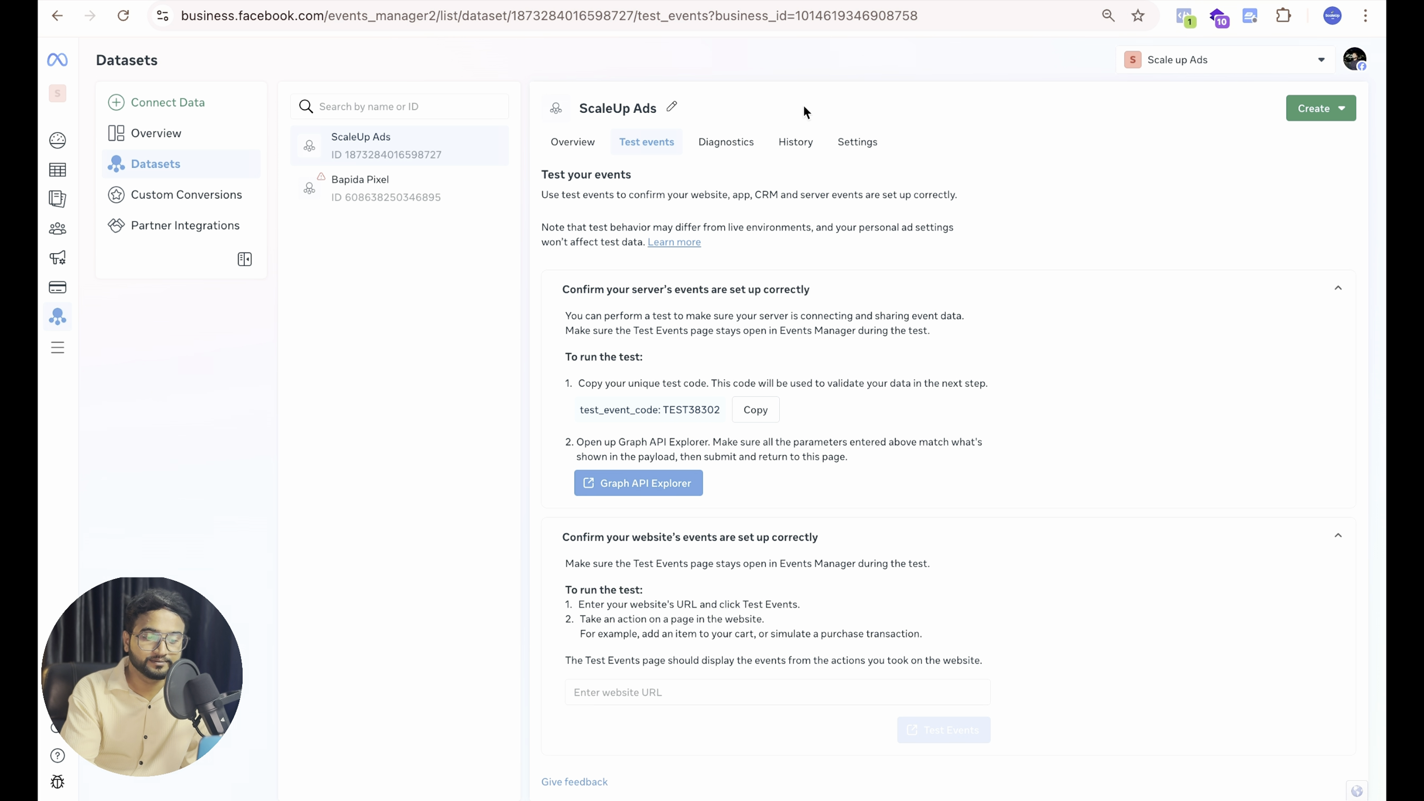
scroll(625, 393, down, 1)
click(626, 673)
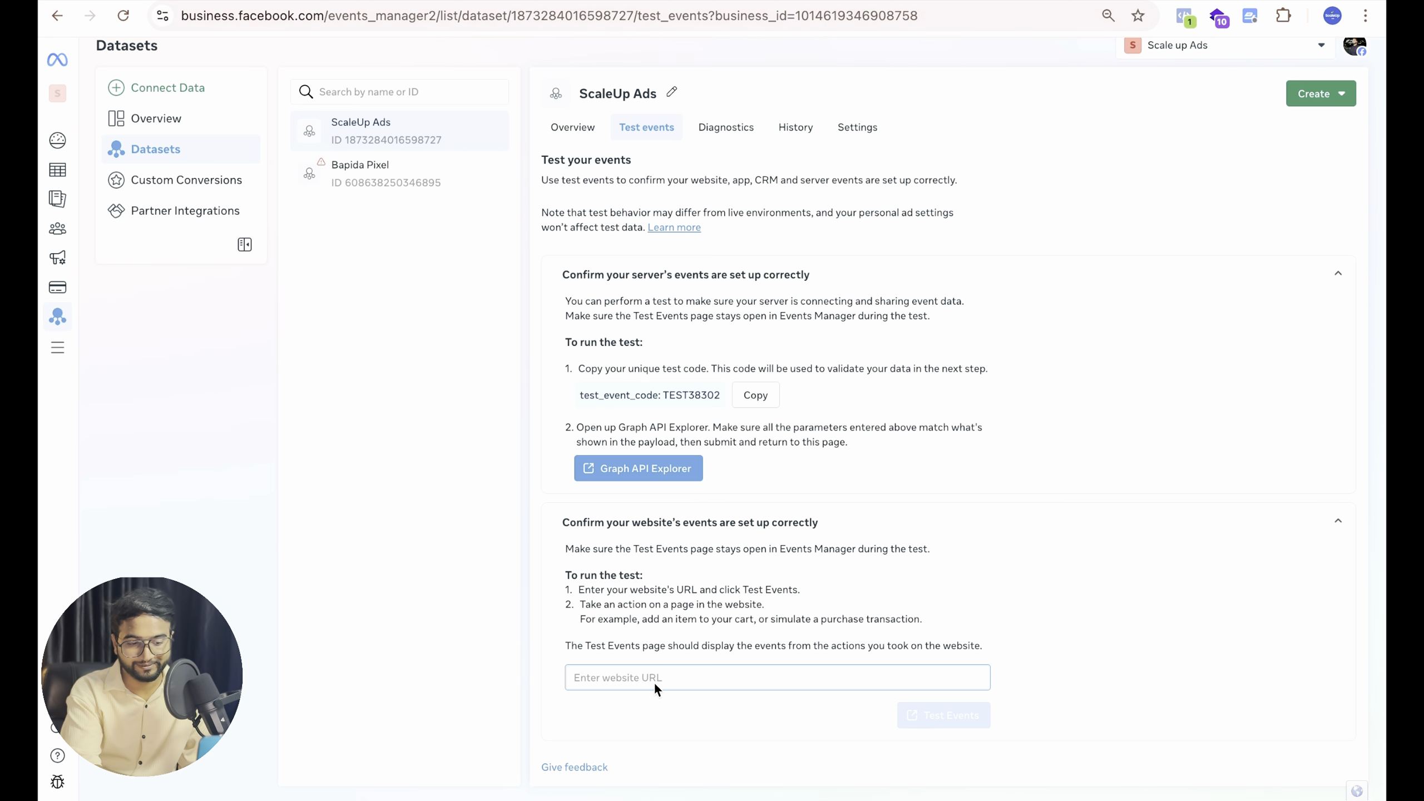
key(ctrl+v)
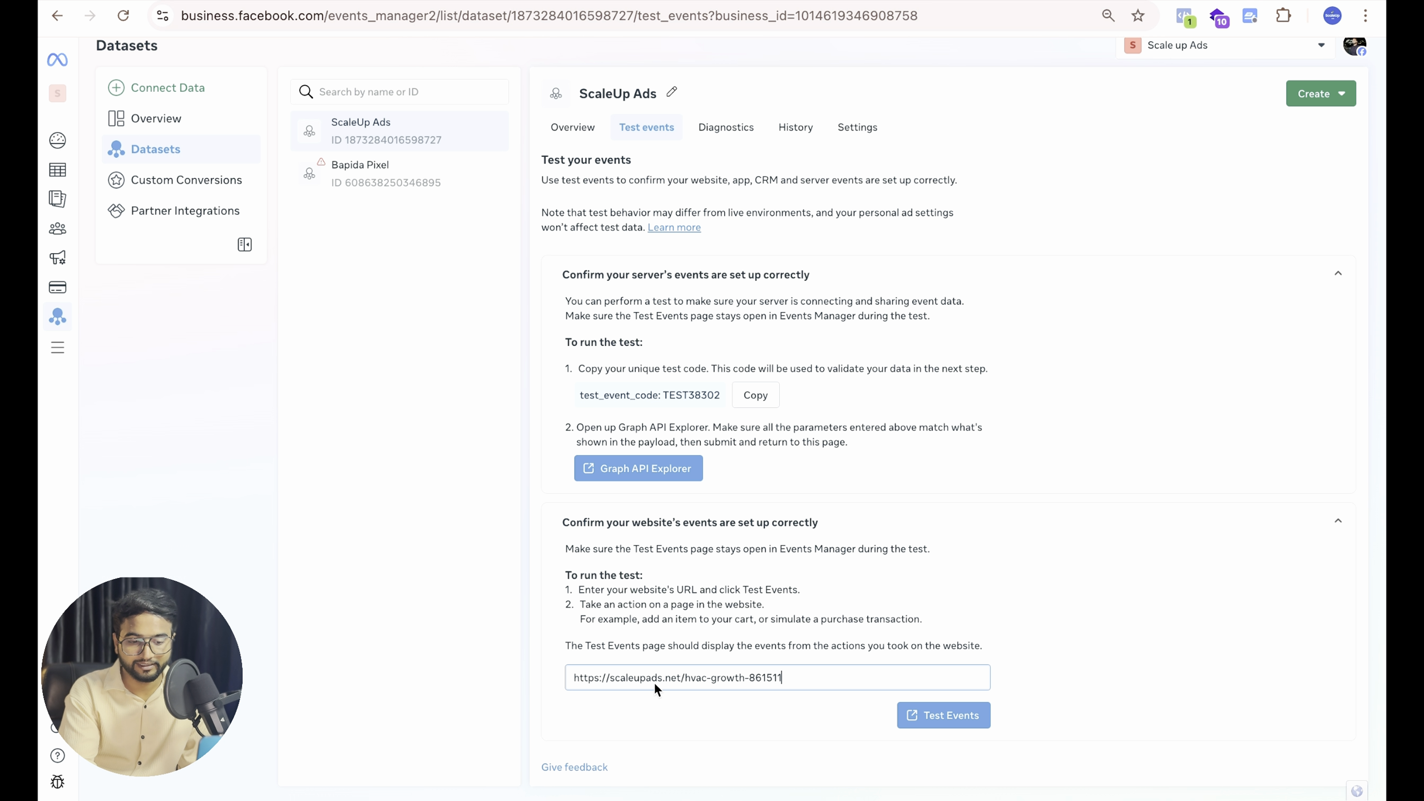
click(931, 715)
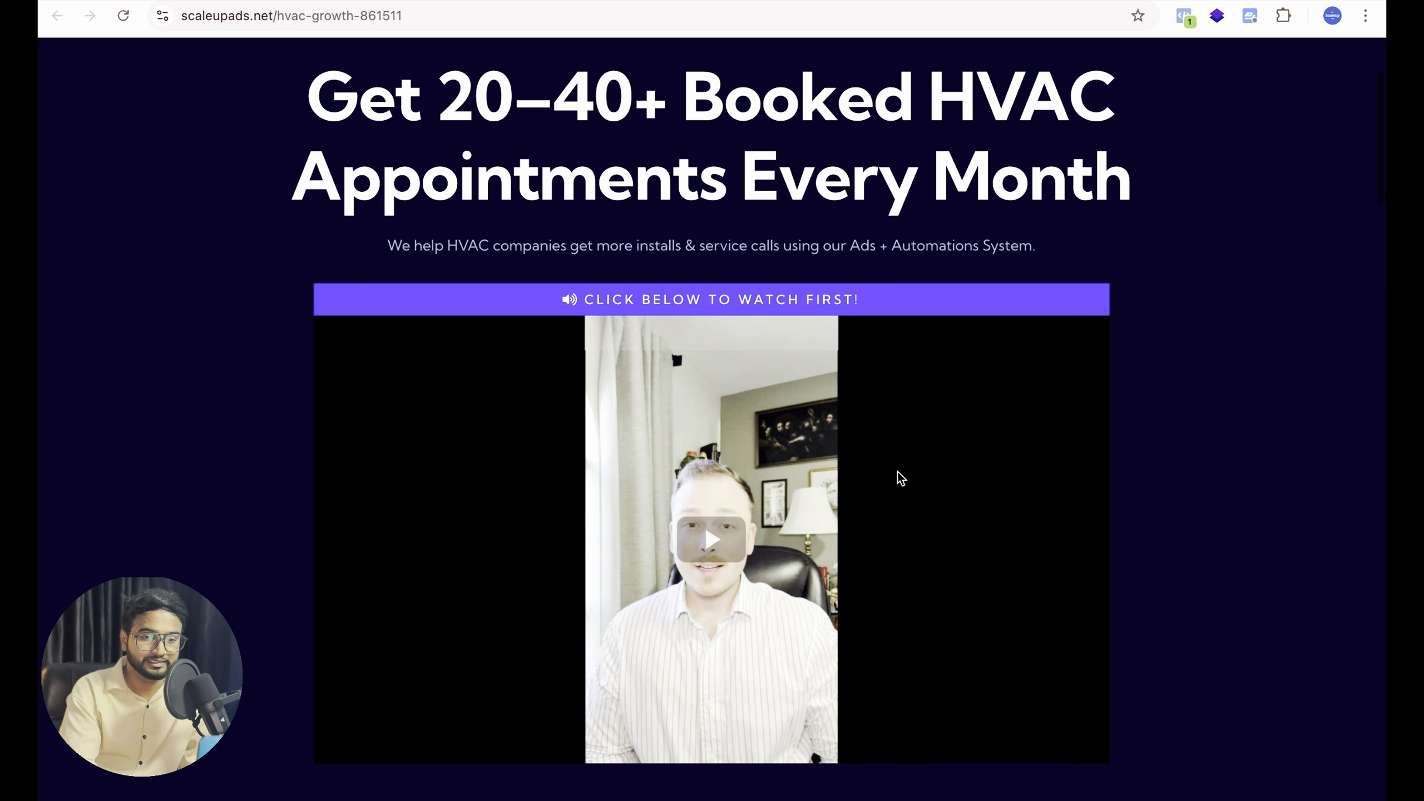
Check the HVAC landing page with Meta Pixel Helper and review the received test events in Events Manager
scroll(900, 477, down, 4)
click(1184, 16)
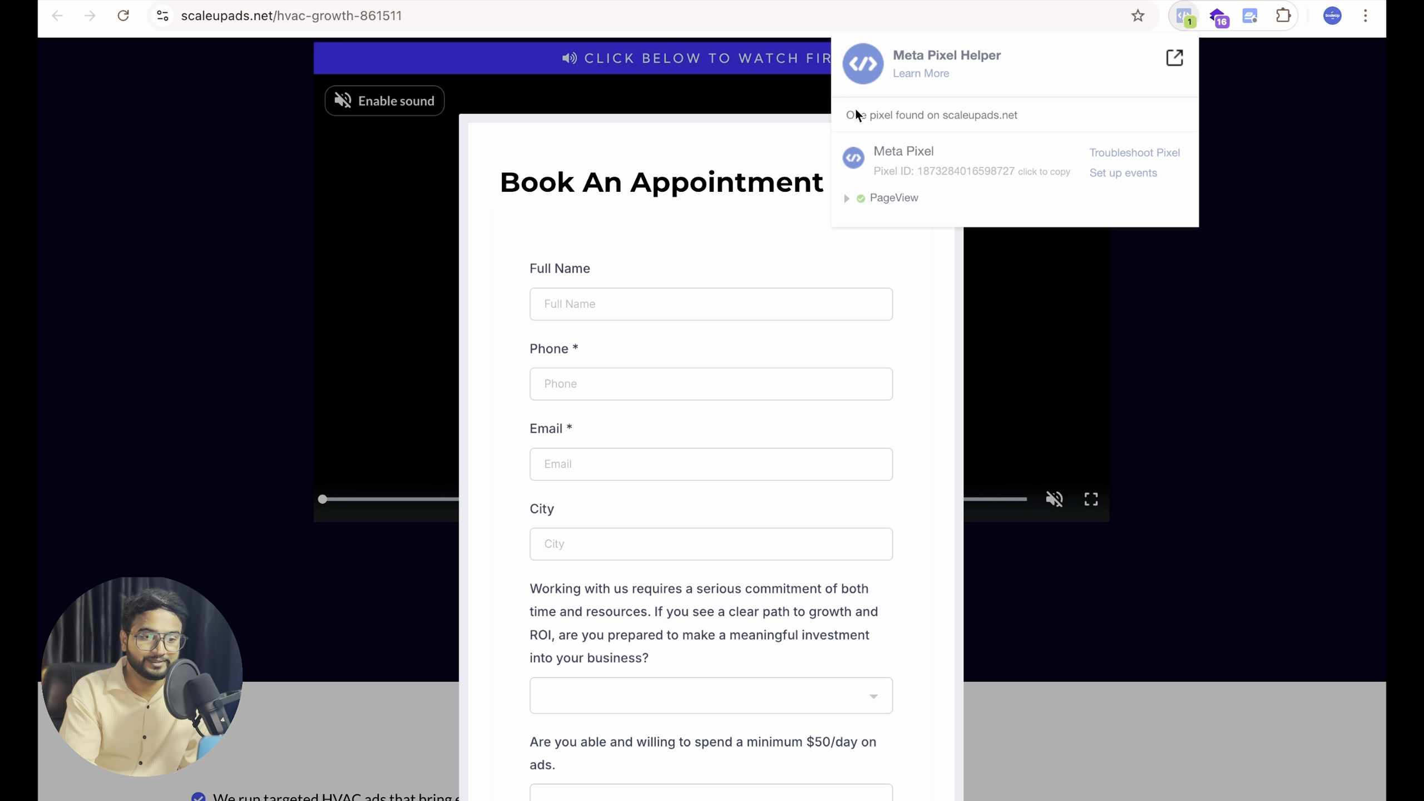
click(767, 111)
key(ctrl+shift+Tab)
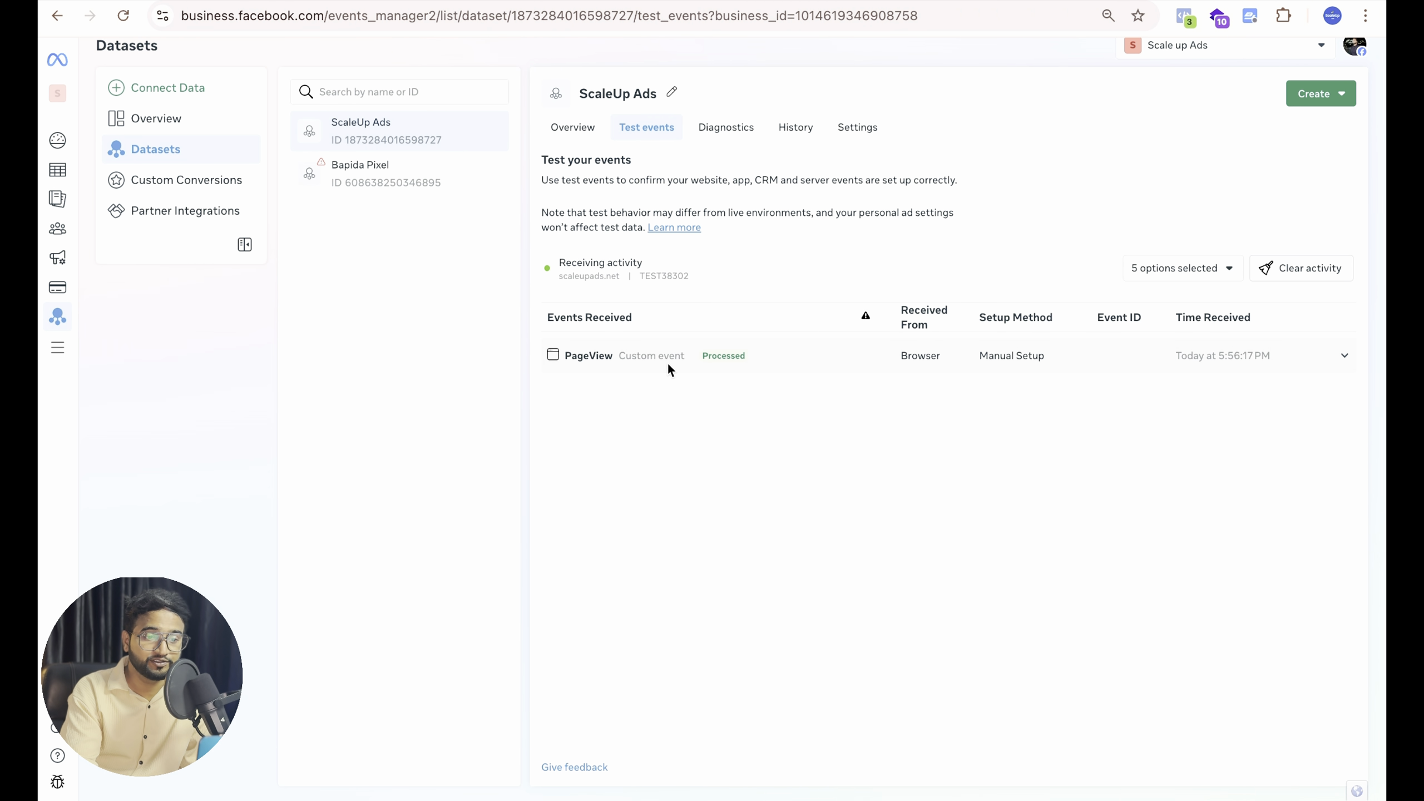
Return to the HVAC landing page, close the appointment popup, browse the page, and reopen the form through the free strategy call offer
key(ctrl+Tab)
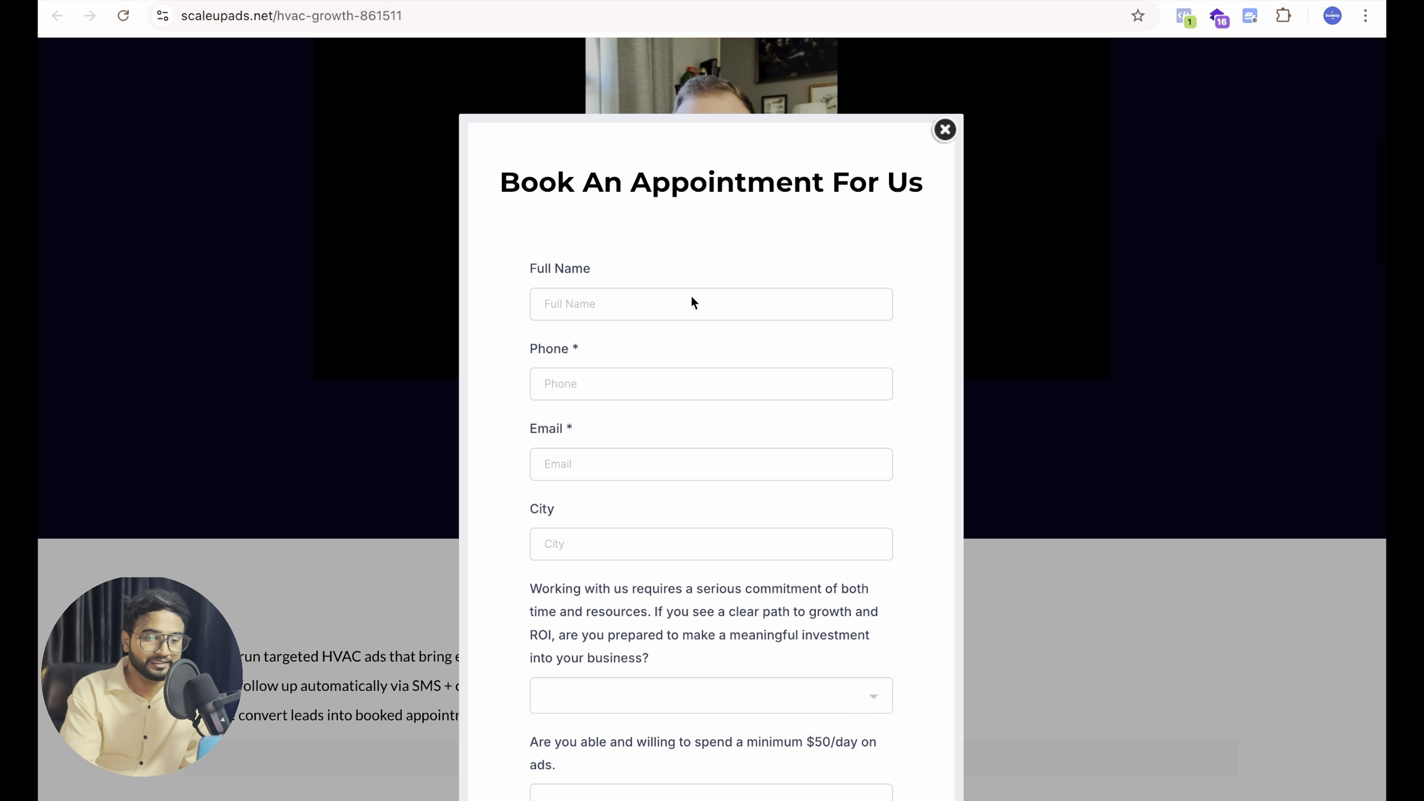
click(691, 301)
click(945, 130)
scroll(881, 225, down, 20)
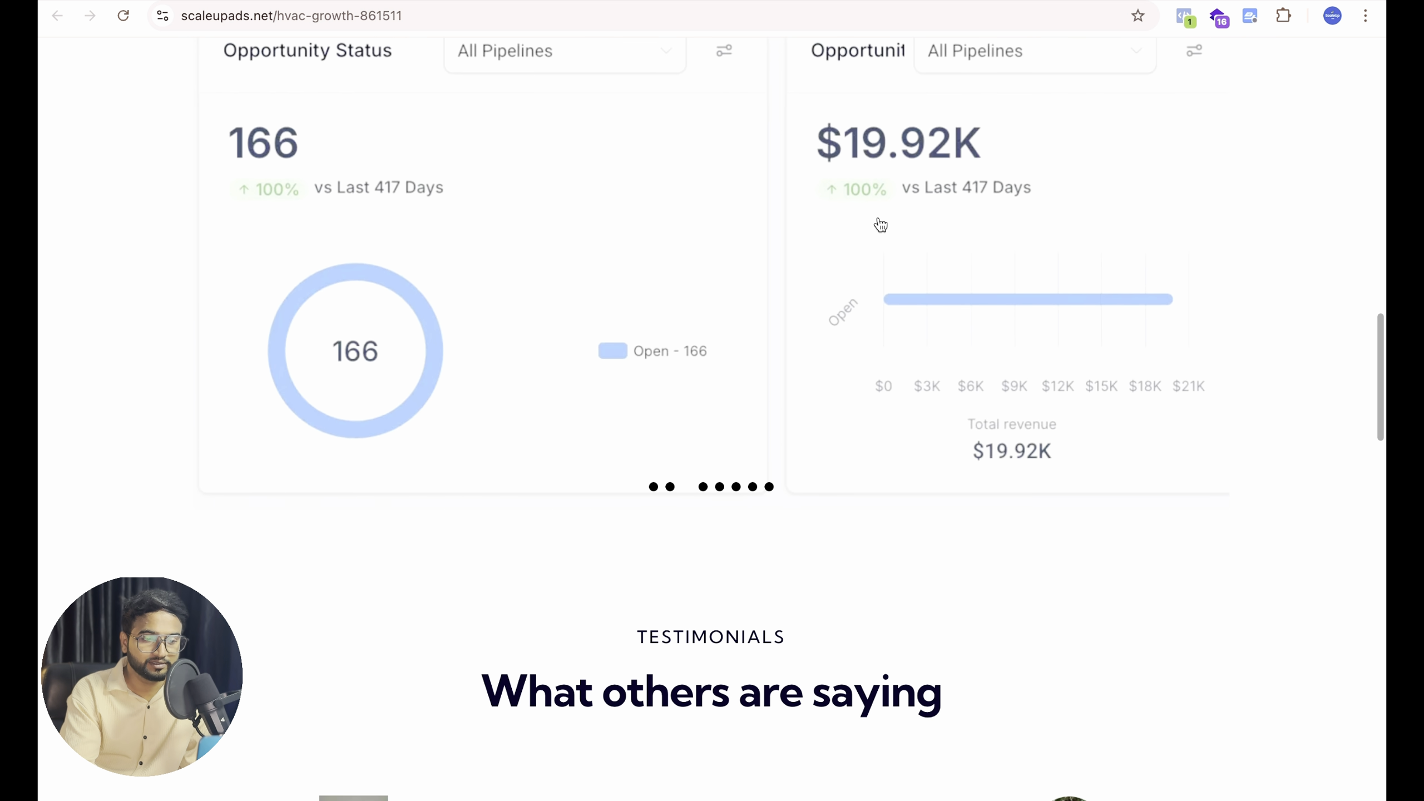
scroll(879, 221, up, 20)
scroll(879, 216, down, 10)
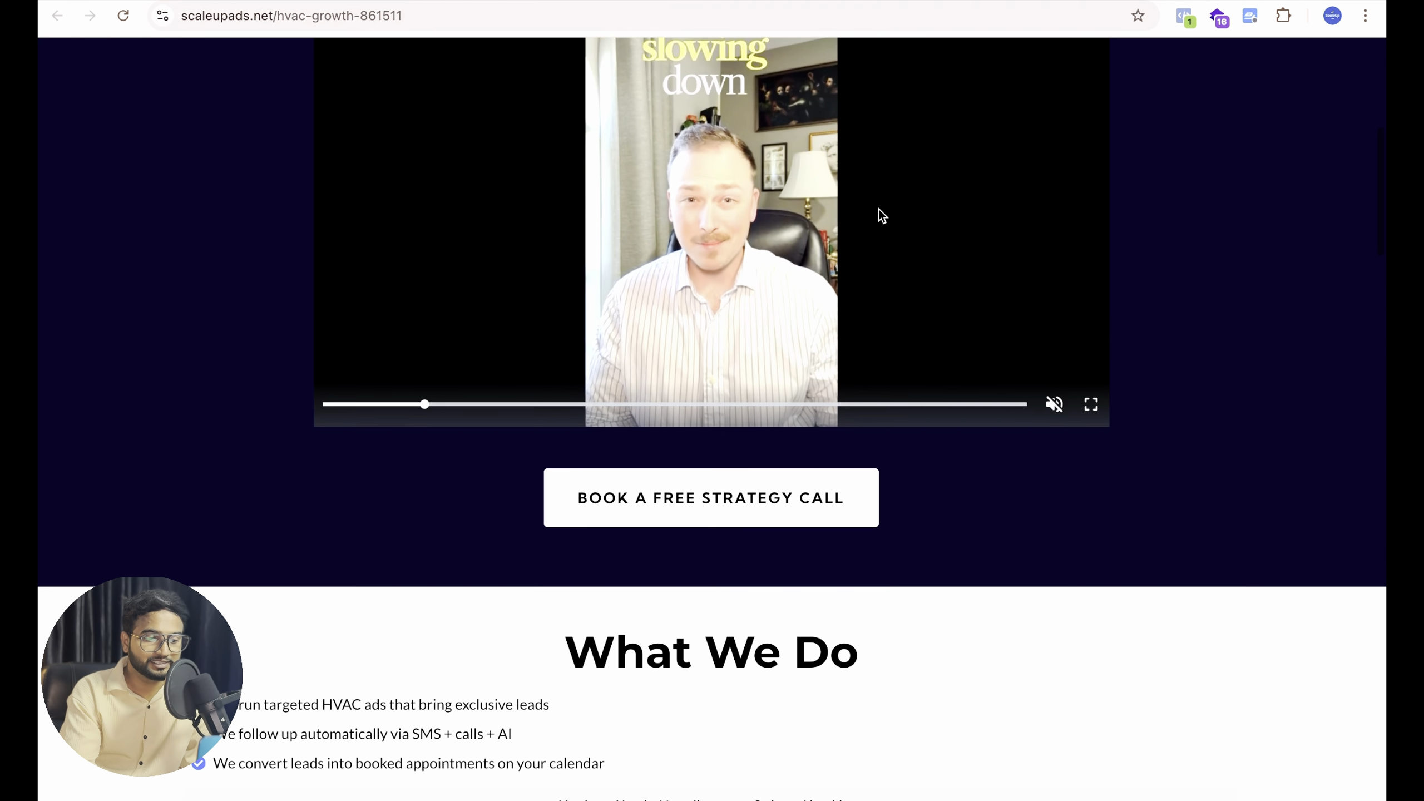
click(714, 336)
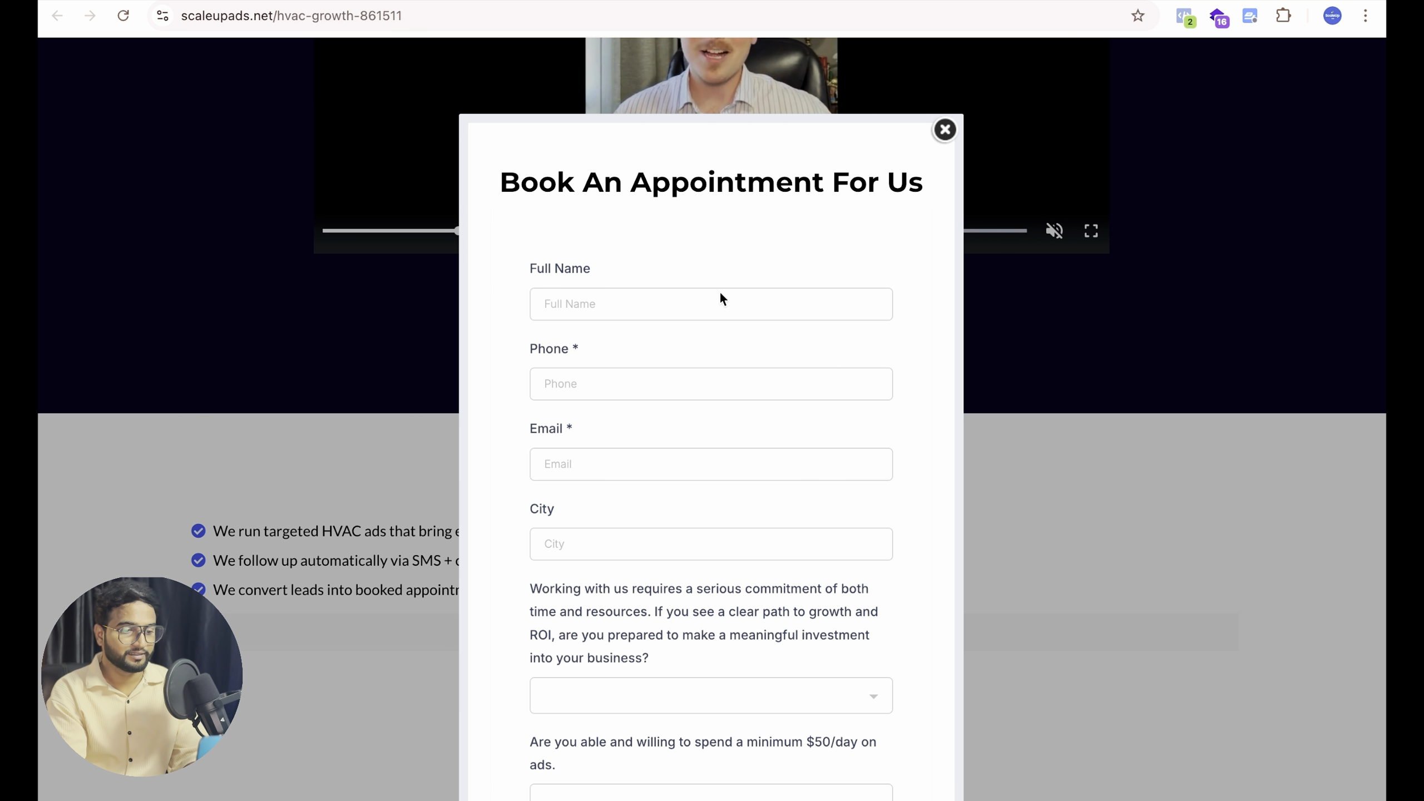
Fill the appointment form's full name, phone, email and city from the saved contact details, replacing the phone number with a dummy one
click(719, 292)
click(710, 362)
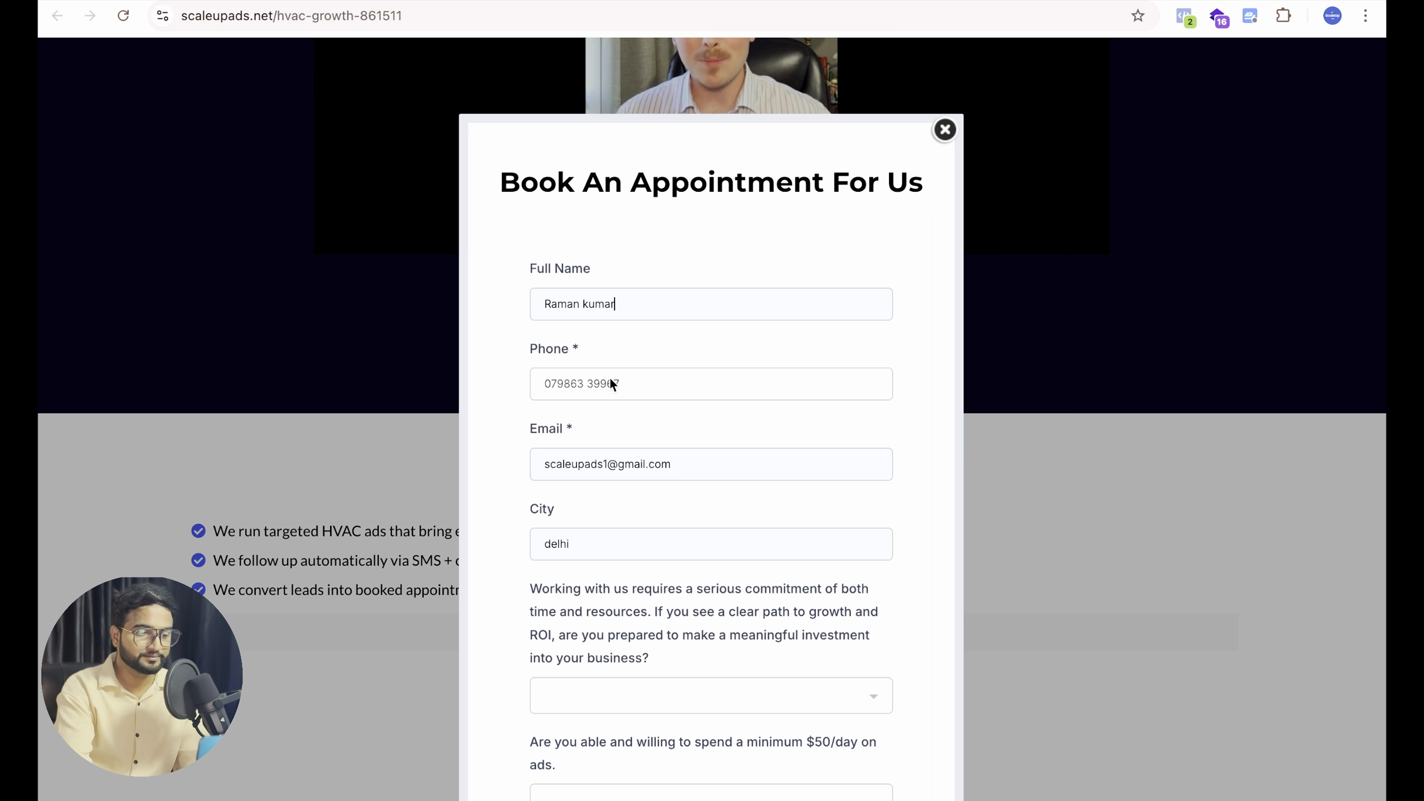
double_click(609, 377)
key(BackSpace)
key(BackSpace)
key(BackSpace)
text(99 99)
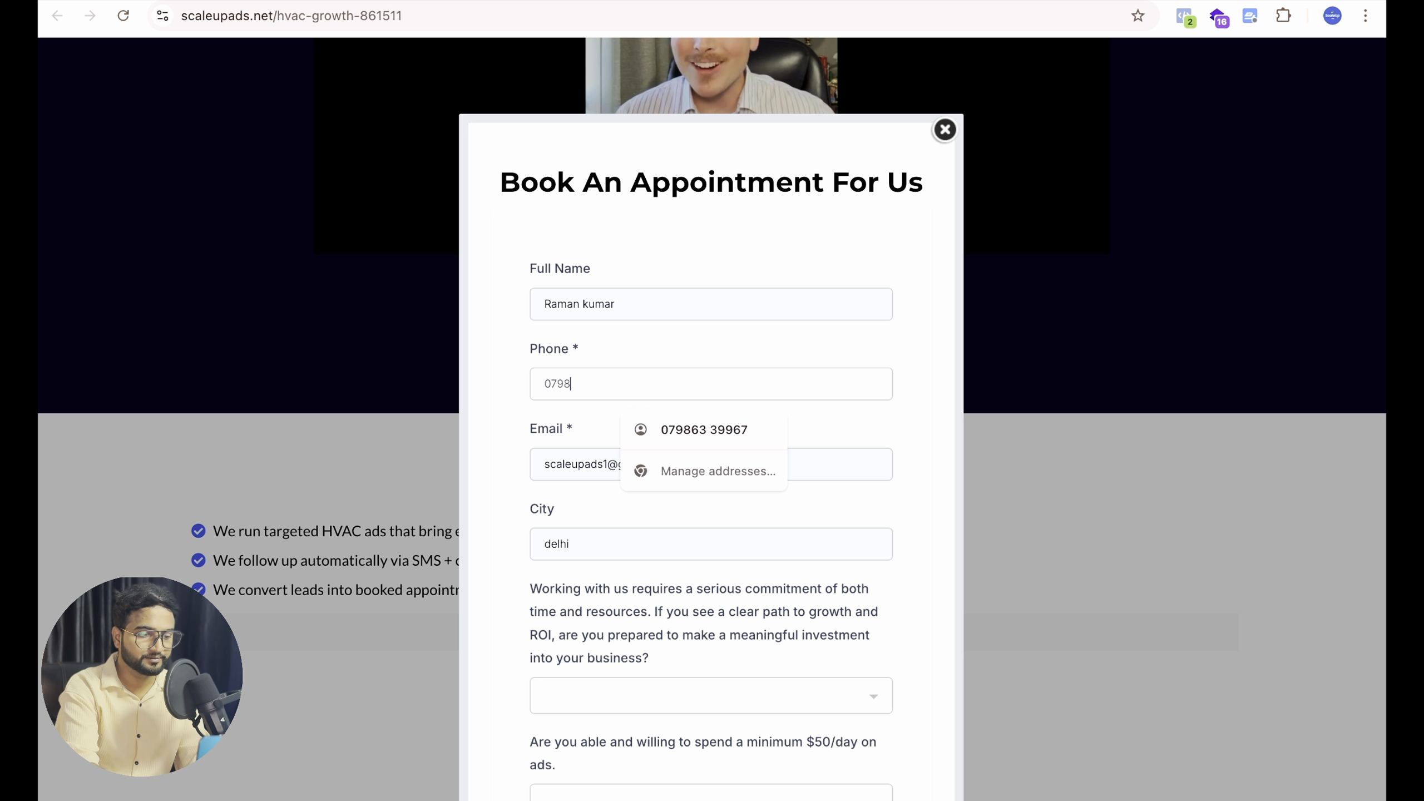
text(999)
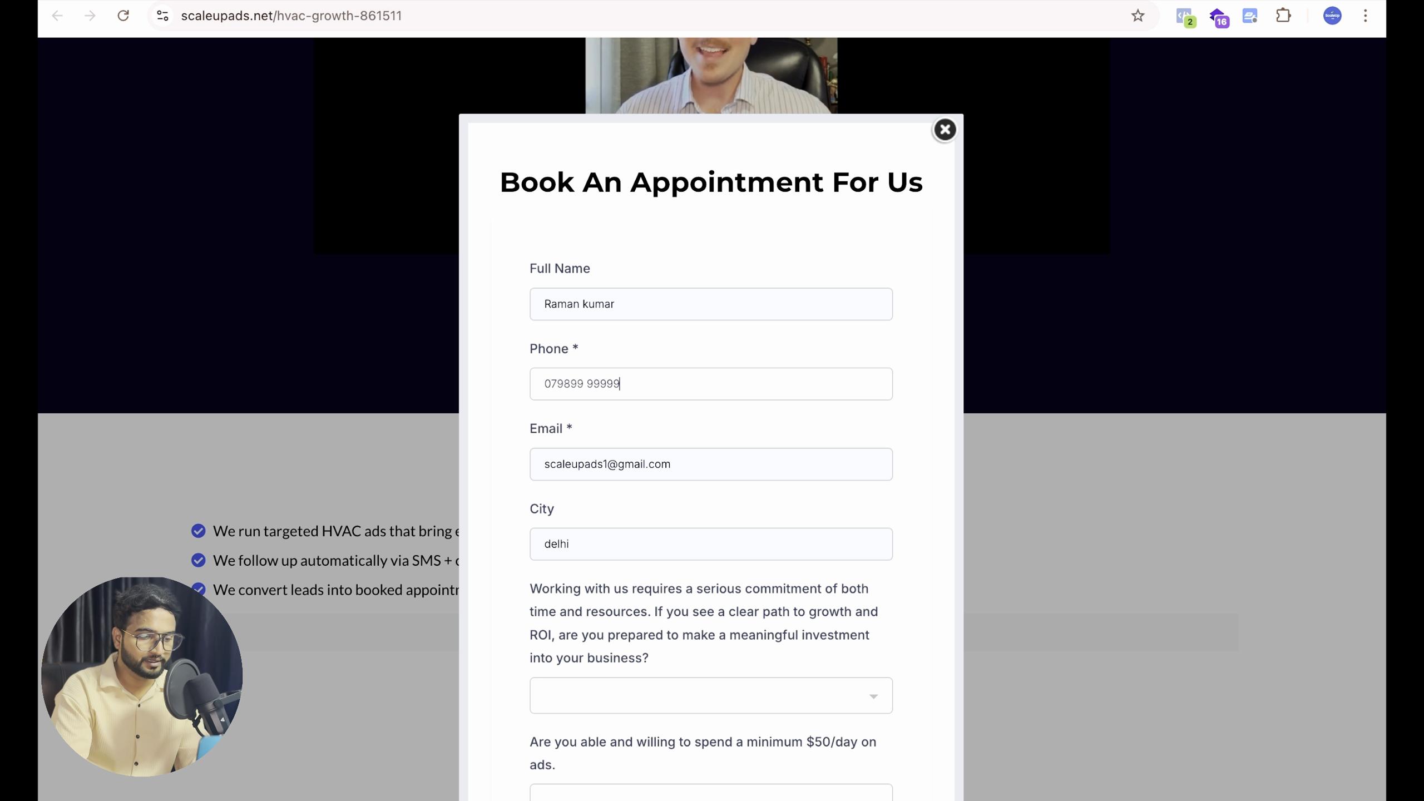
click(614, 459)
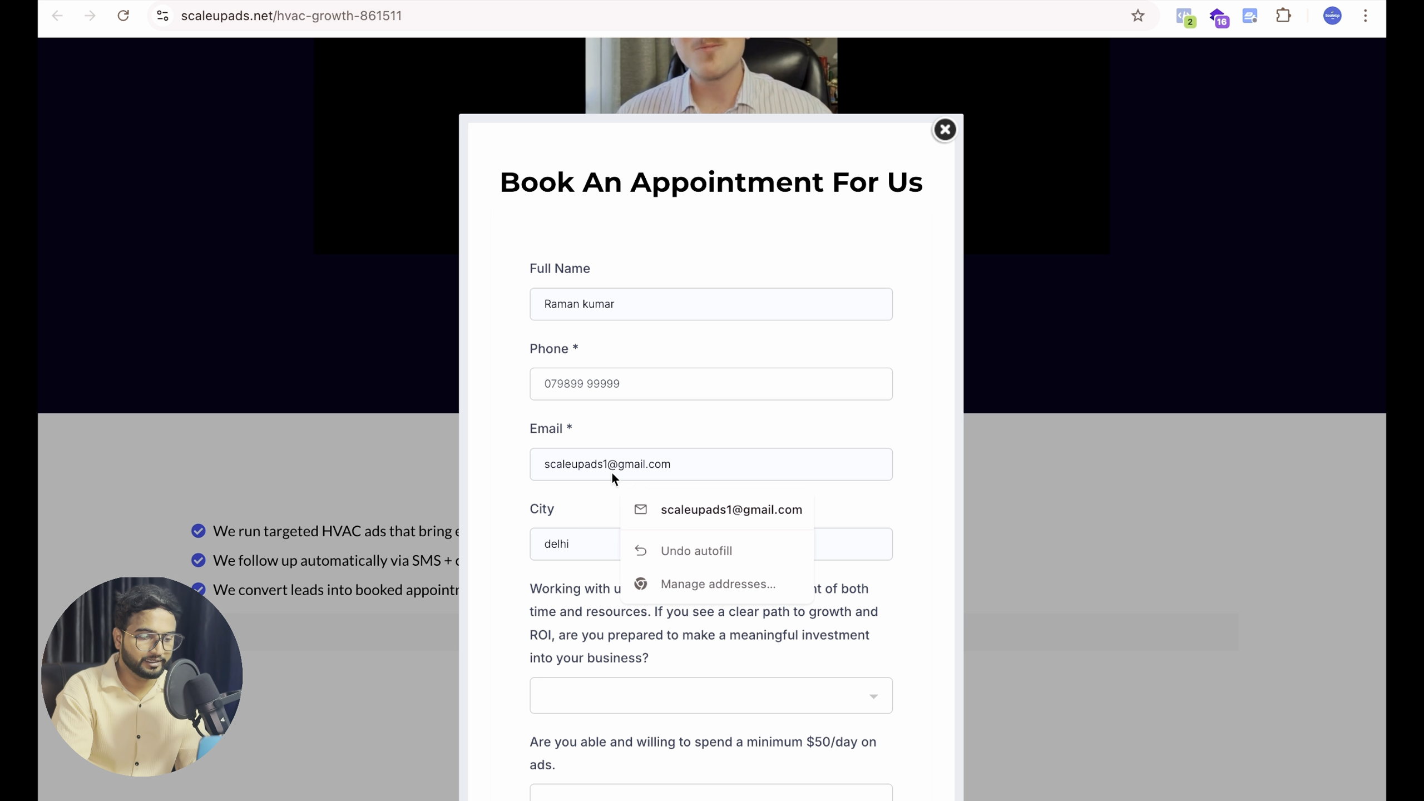
scroll(581, 499, down, 2)
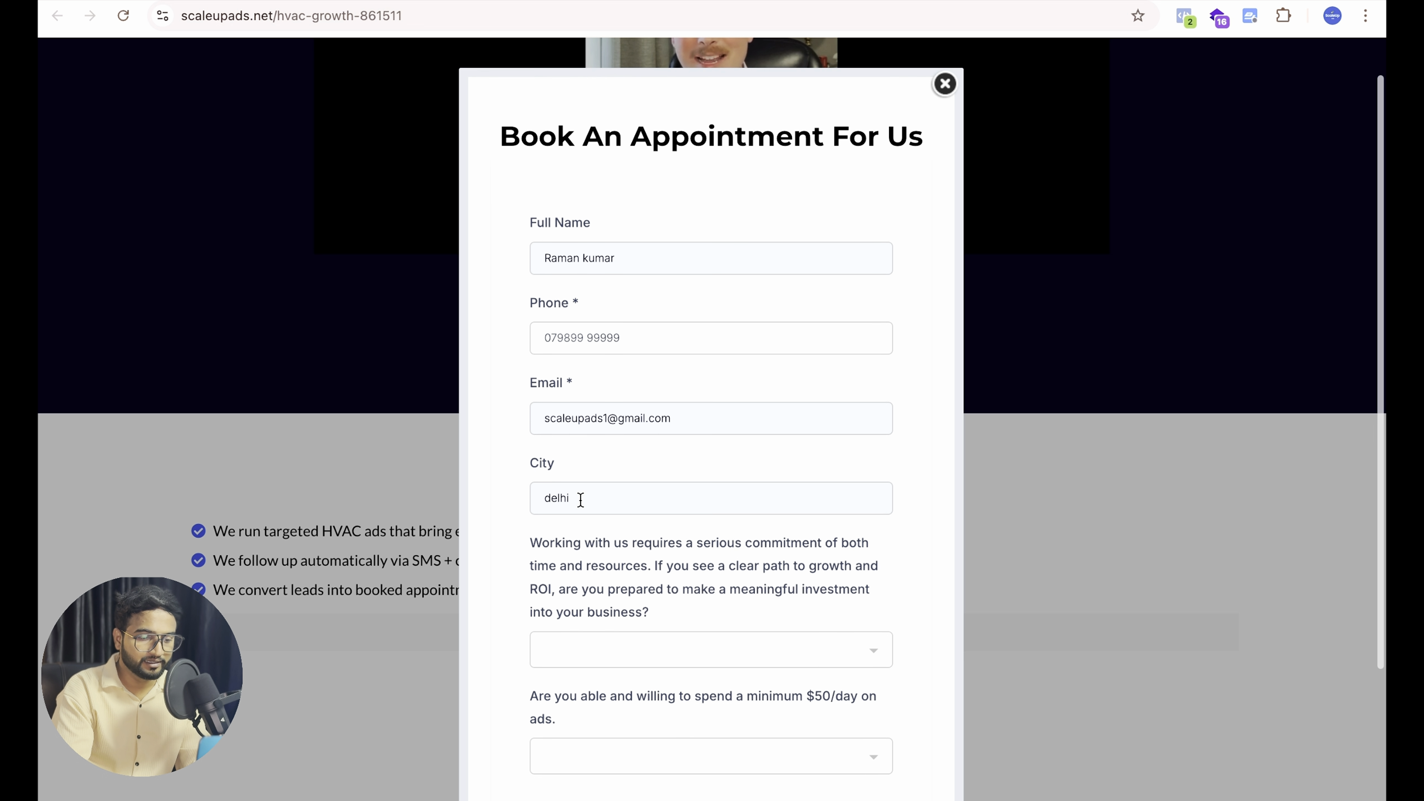
Answer the investment question with "Yes, I'm ready to invest to grow my business" and the $50/day ad spend question with Yes, and submit the form
scroll(627, 452, down, 2)
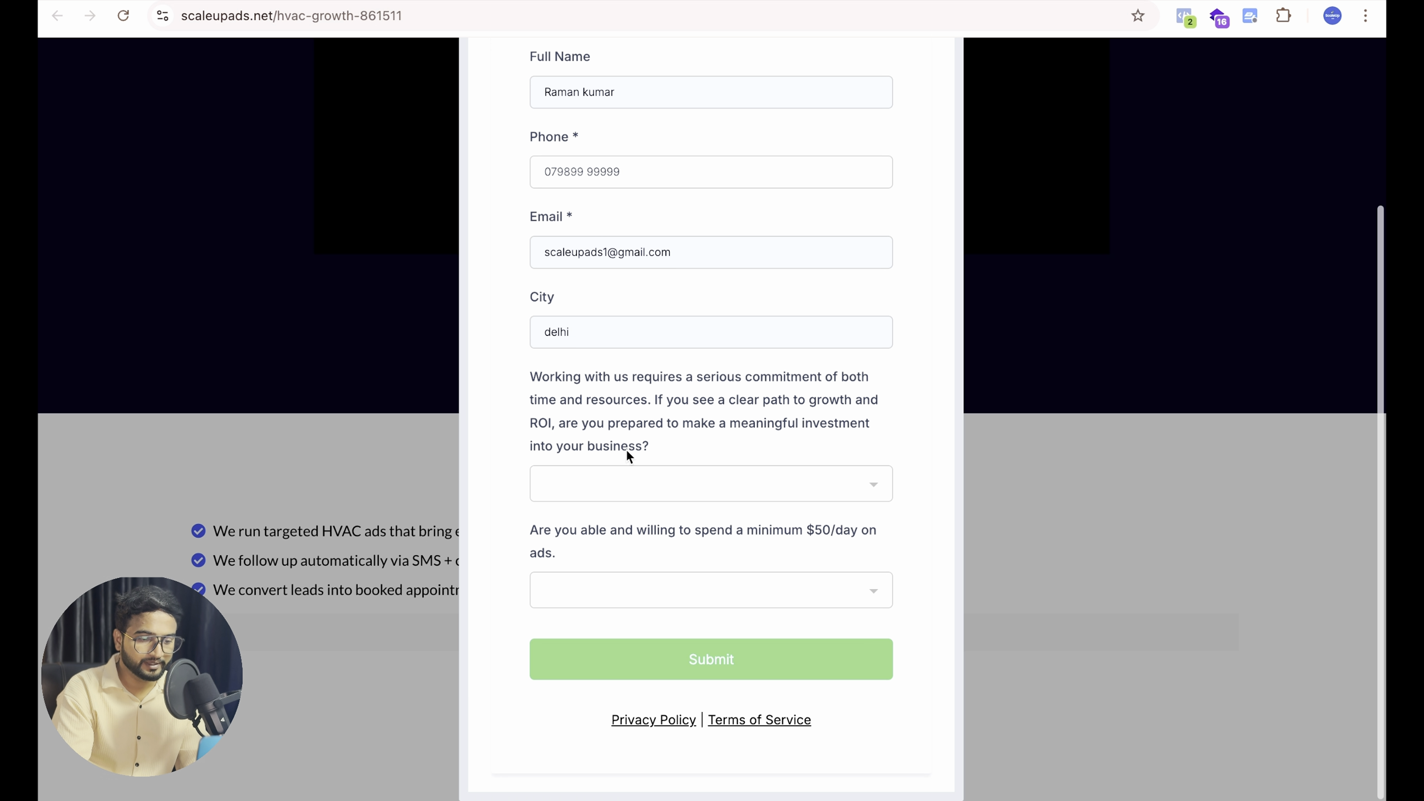
click(662, 486)
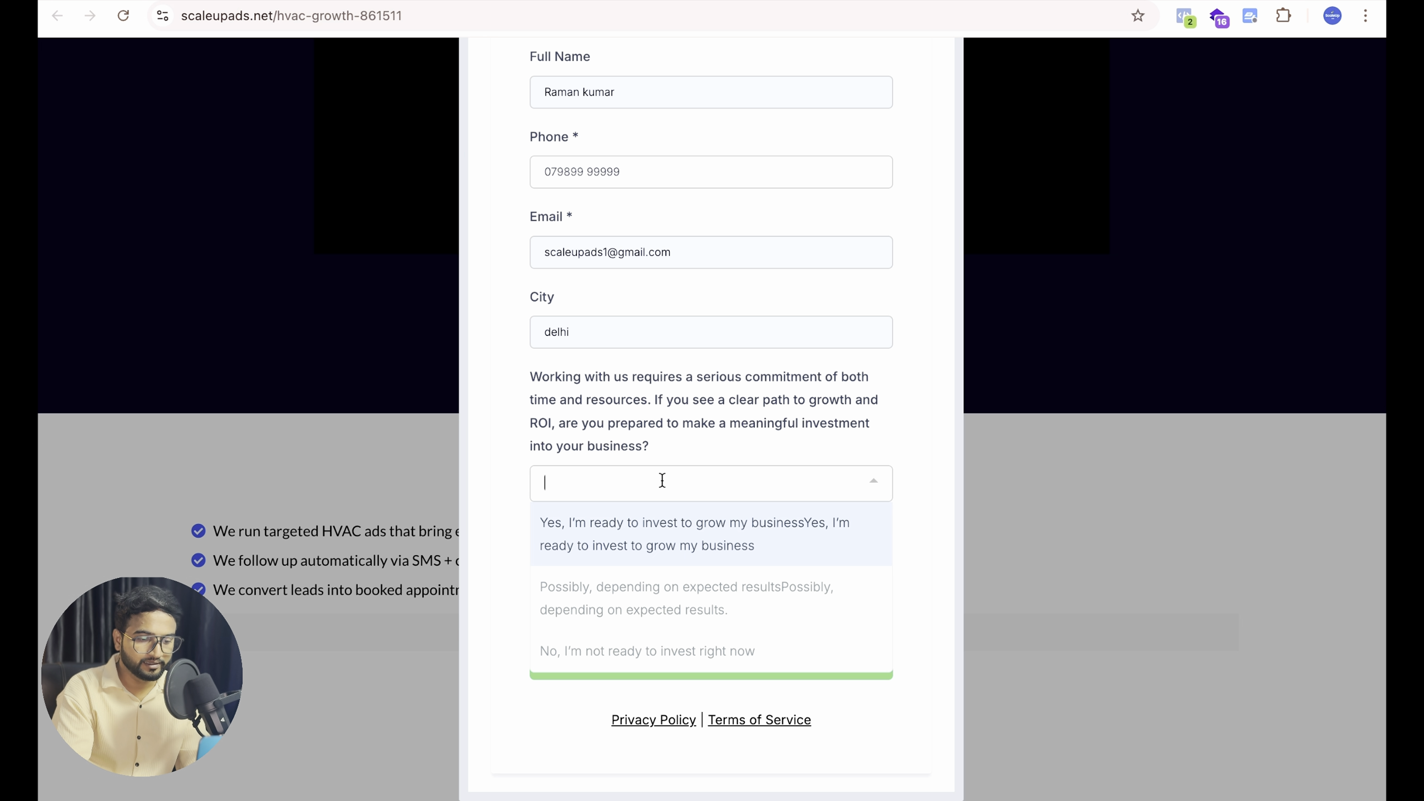
click(640, 535)
click(636, 600)
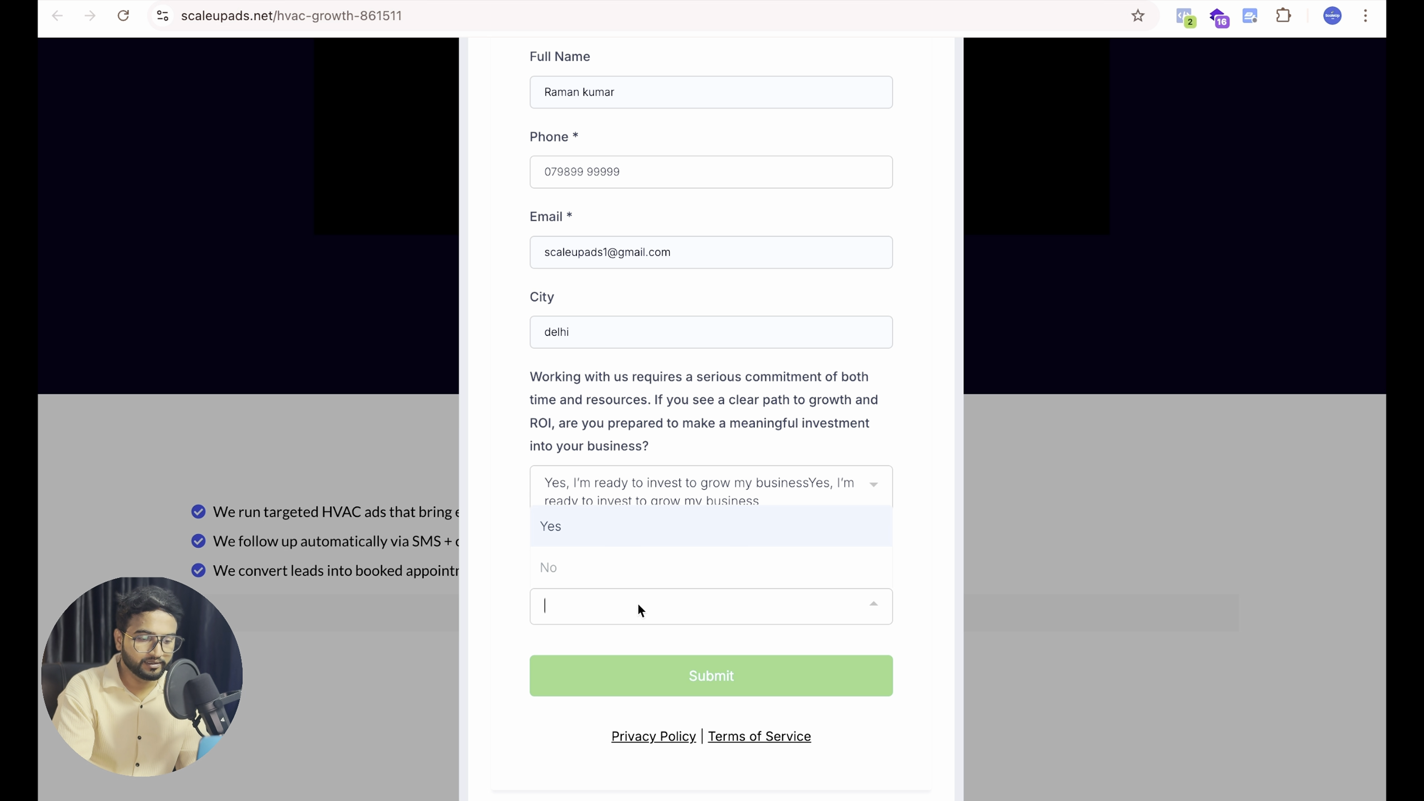
click(665, 534)
click(702, 677)
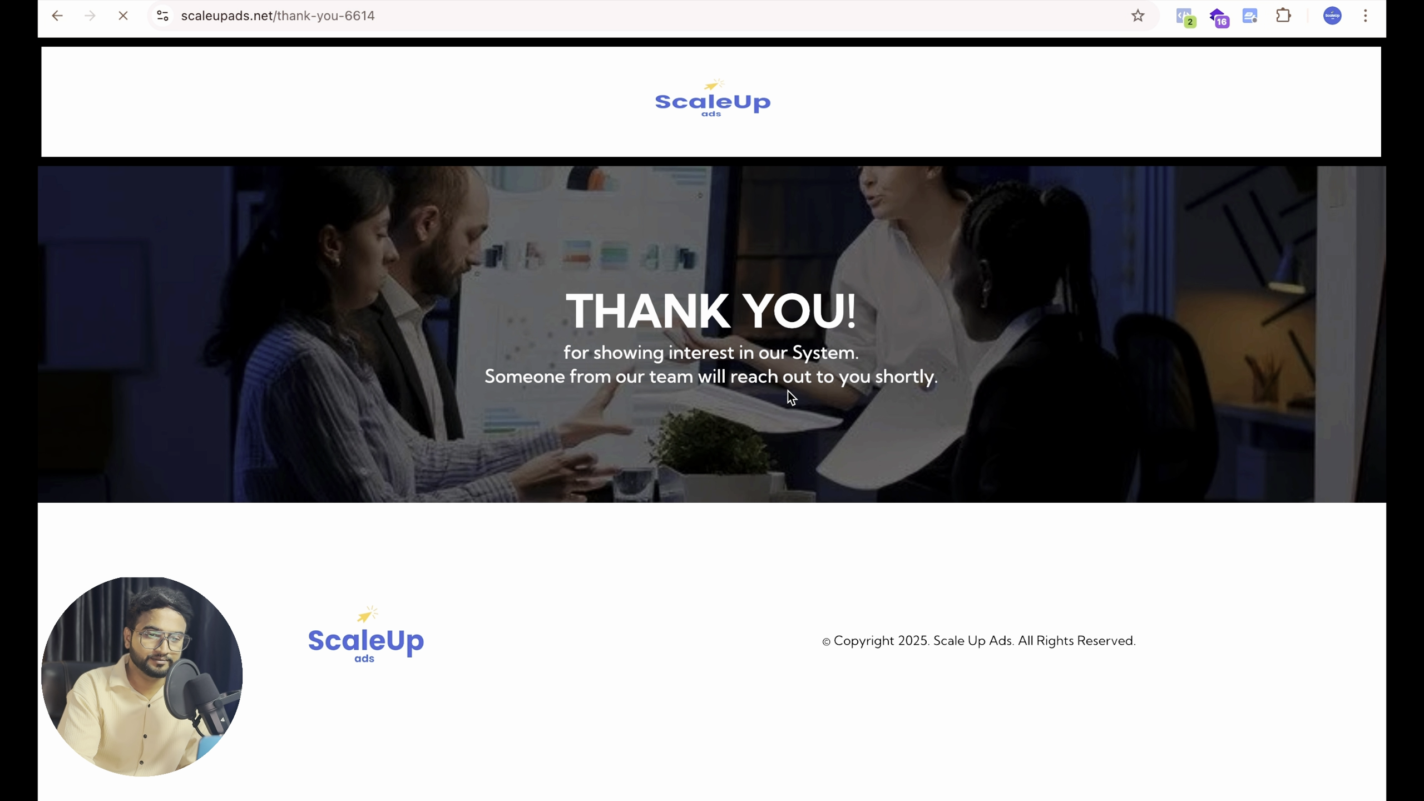
Check the thank-you page with Meta Pixel Helper, and inspect the Submit application event's details in the Events Manager test events
click(1185, 16)
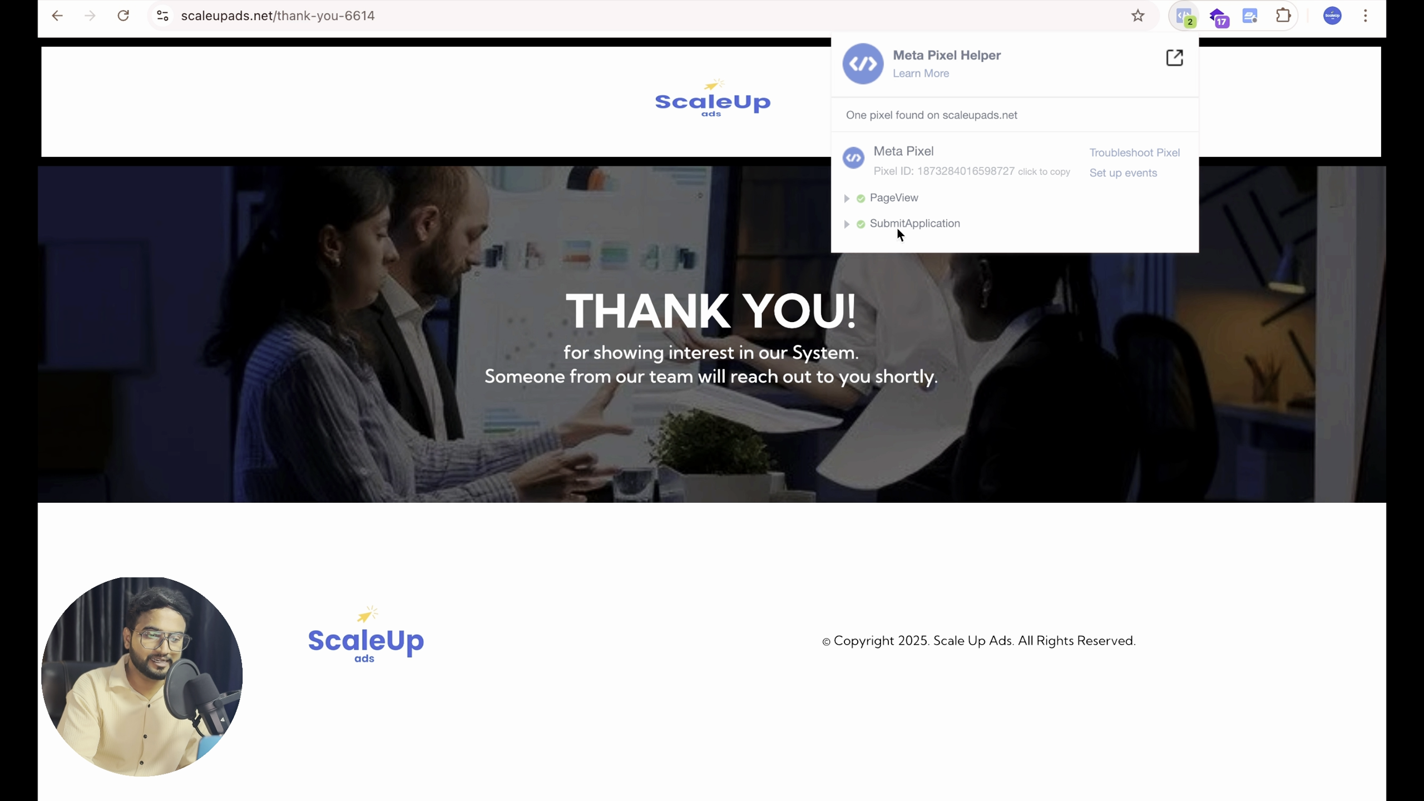
click(639, 1)
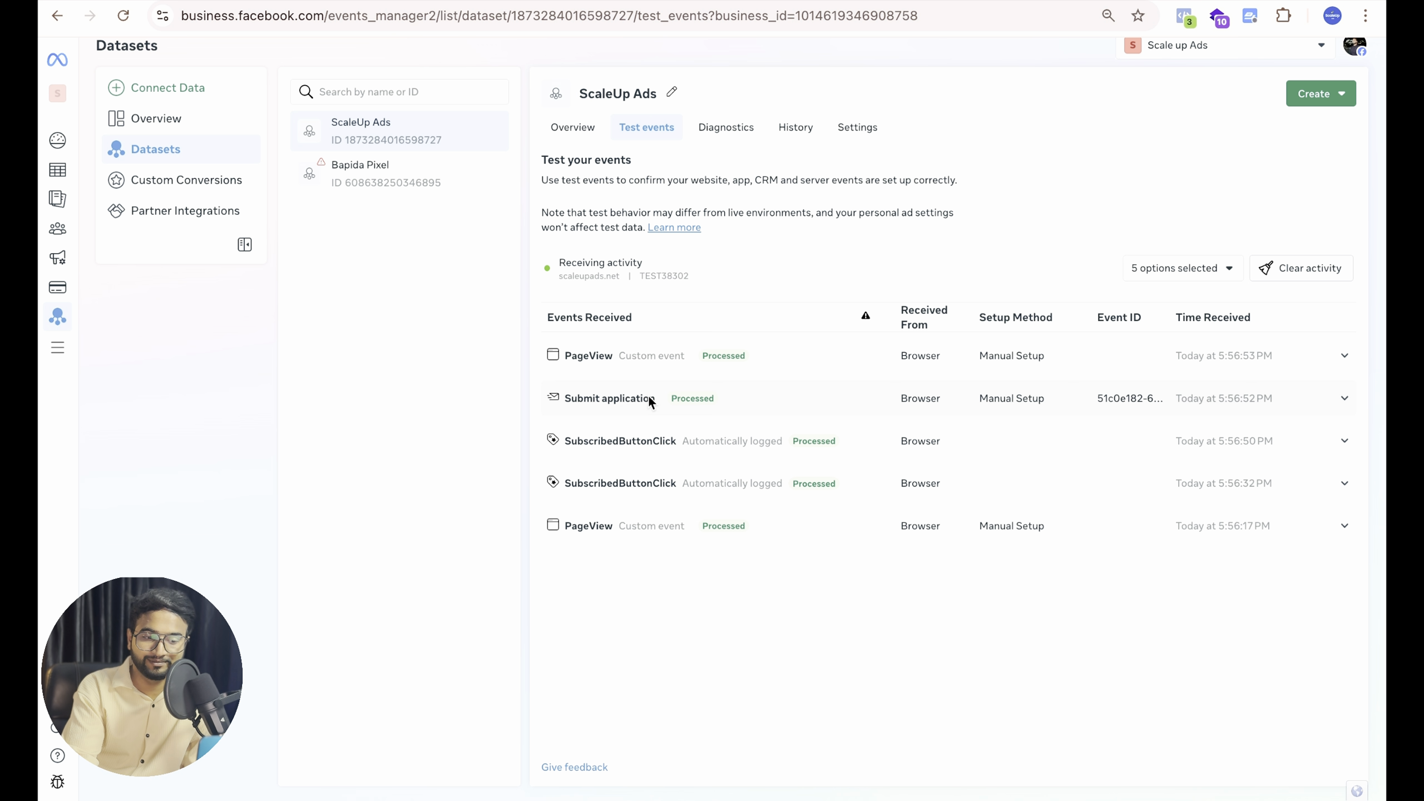
drag(649, 396, 577, 398)
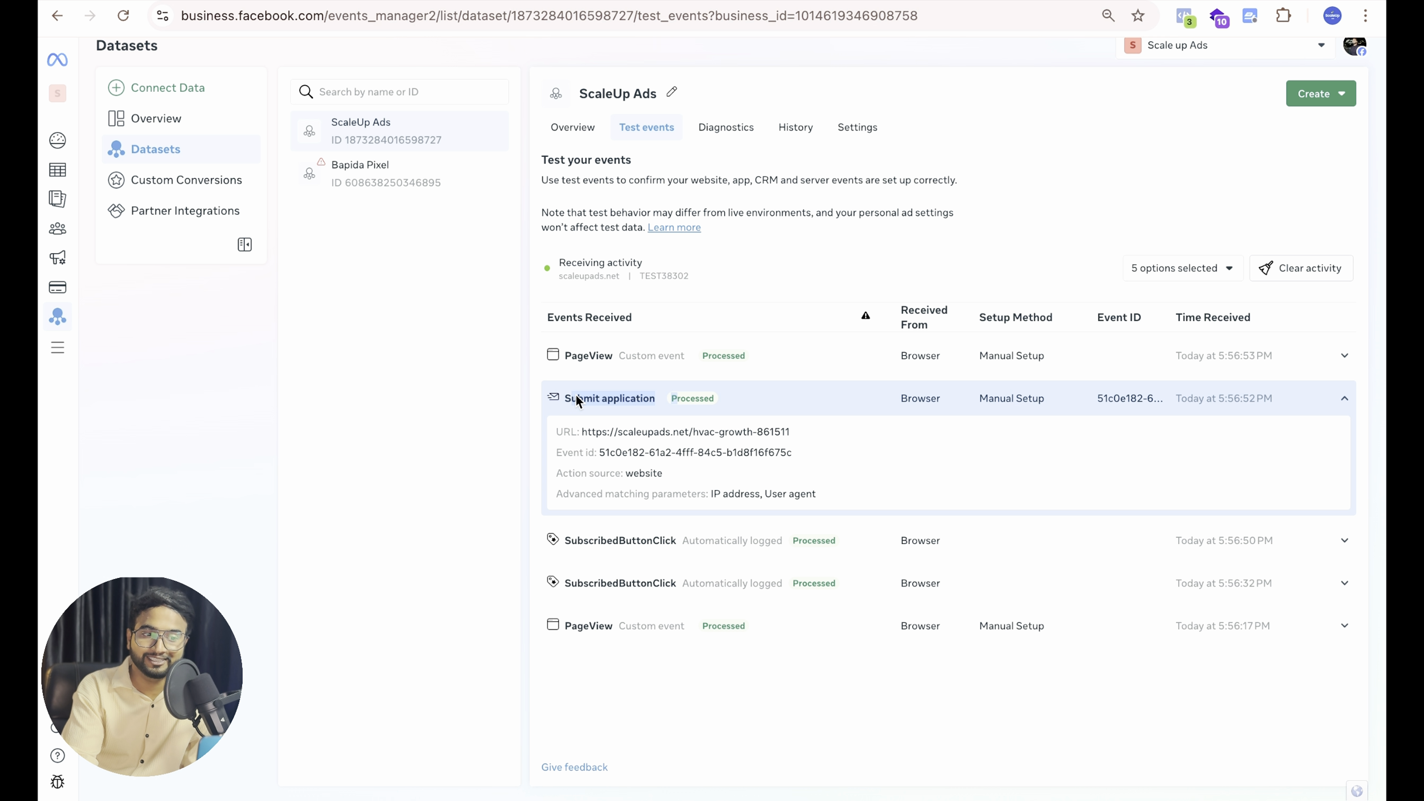
click(577, 396)
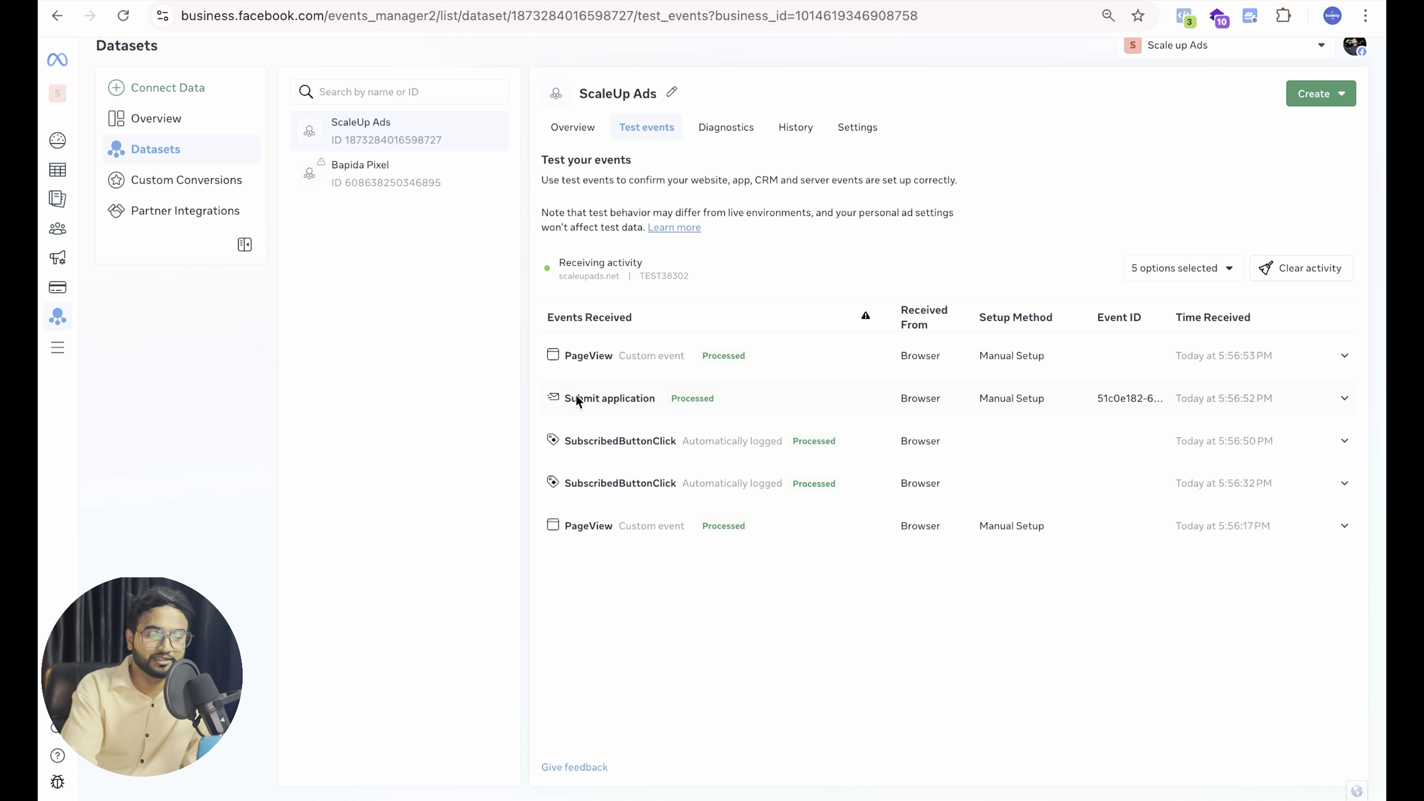